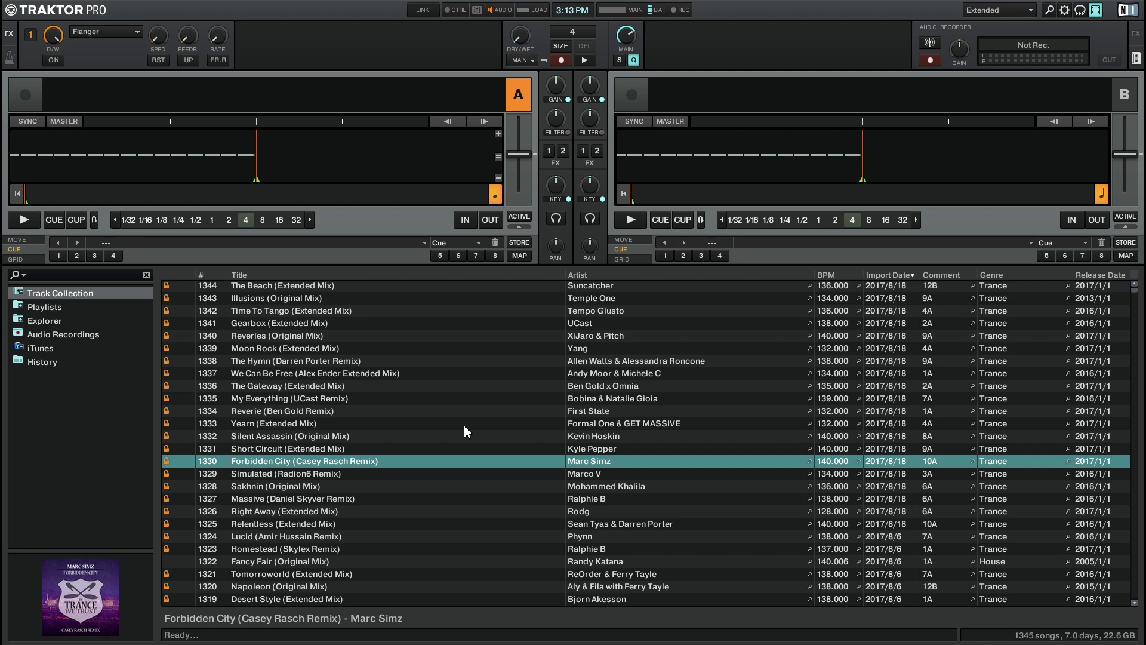
- Load Forbidden City (Casey Rasch Remix) onto deck A and make its hotcue 2 a Load cue
{"action": "left_click_drag", "start_coordinate": [439, 470], "coordinate": [342, 173]}
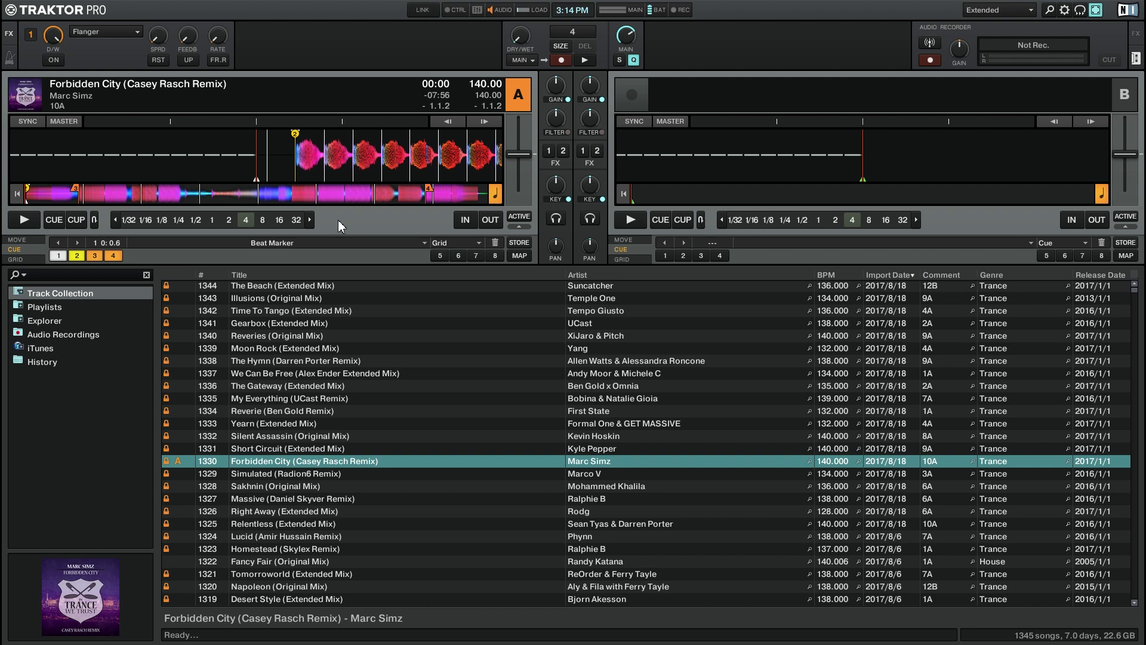
{"action": "left_click", "coordinate": [75, 256]}
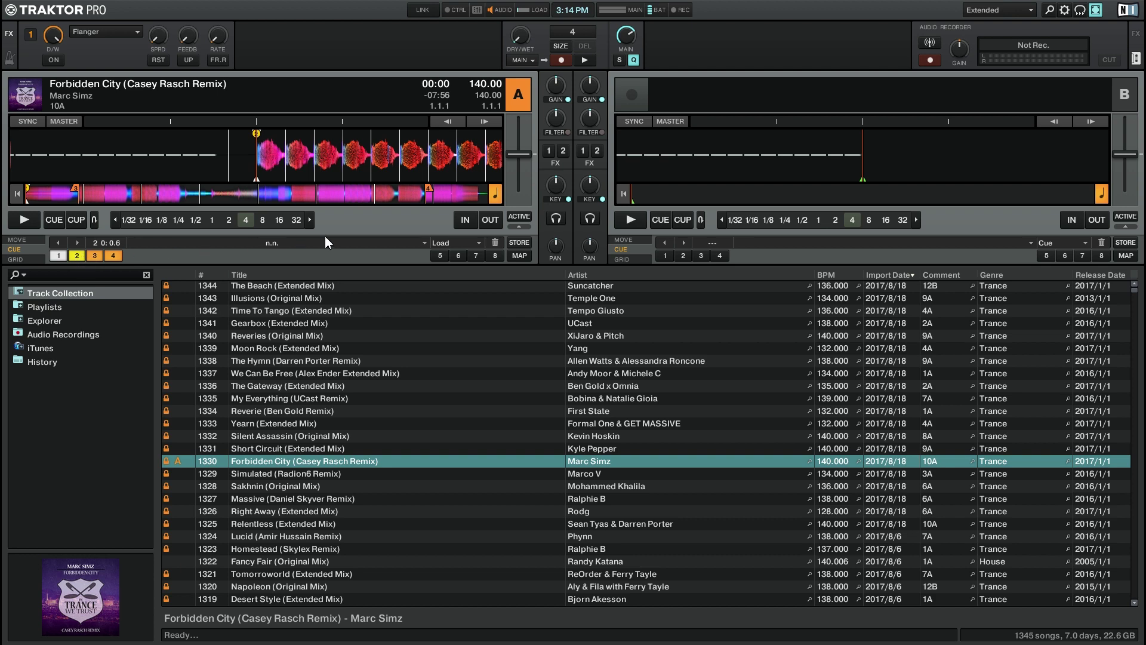
{"action": "left_click", "coordinate": [479, 245]}
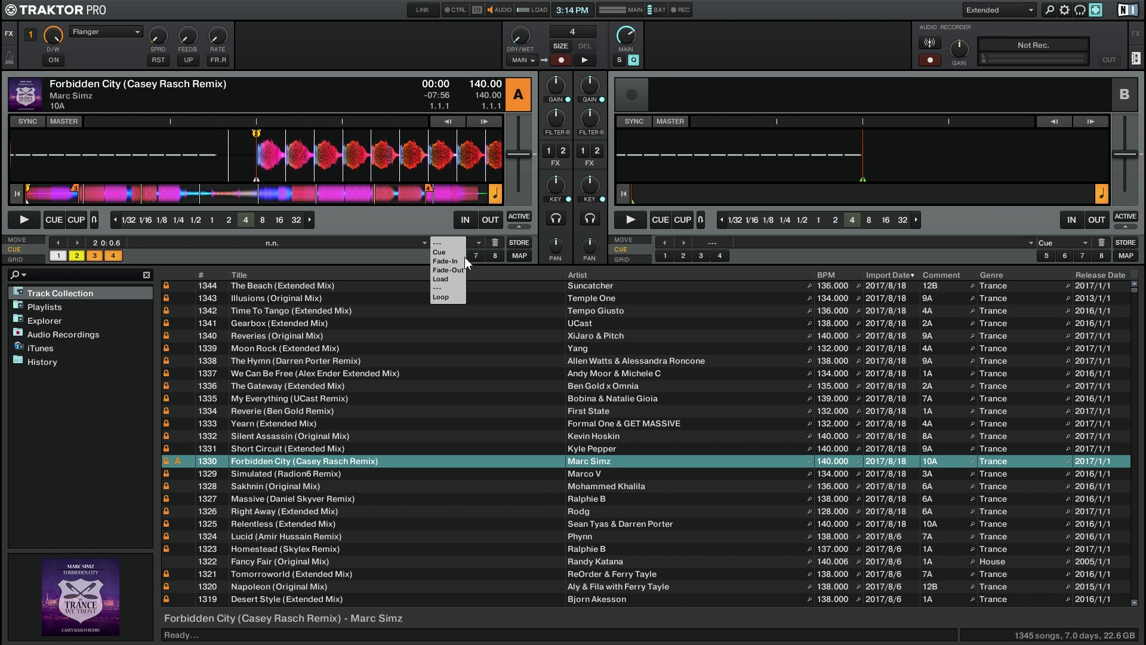
{"action": "left_click", "coordinate": [456, 281]}
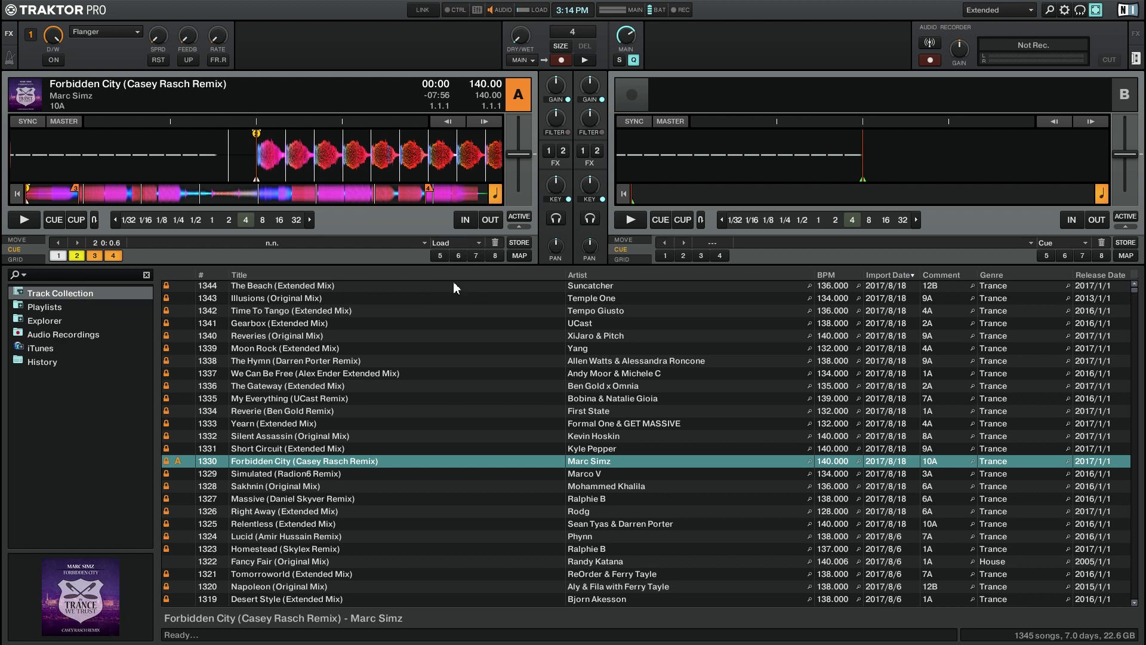
- Enable 'Initially cue to Load Marker' on the Loading page of Preferences
{"action": "left_click", "coordinate": [1066, 12]}
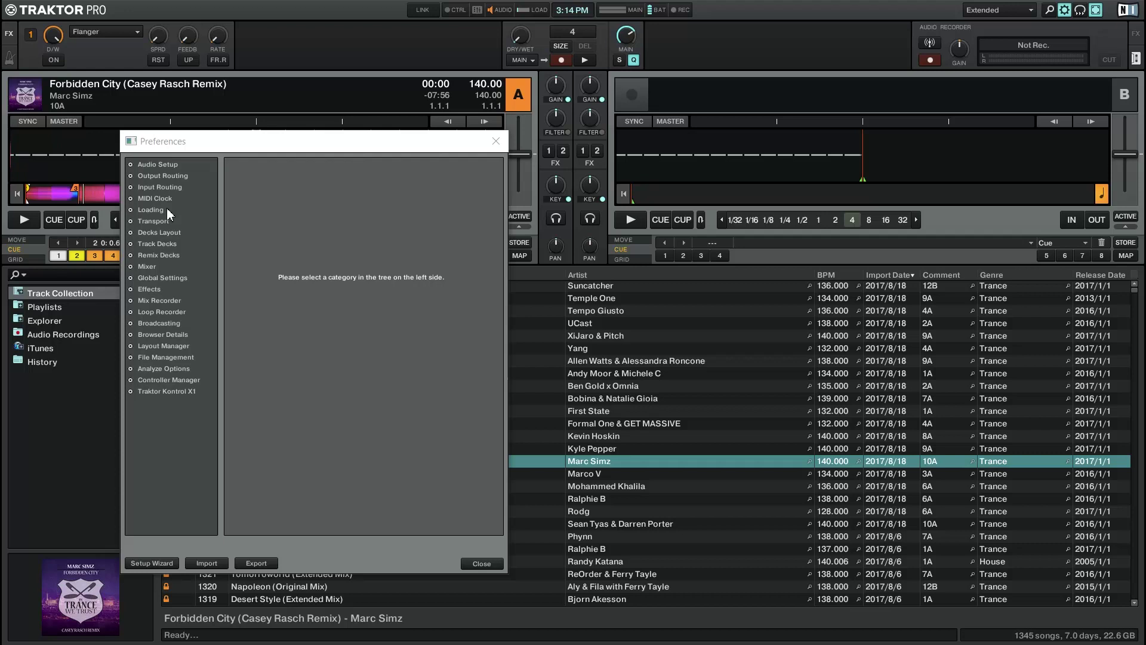
{"action": "left_click", "coordinate": [168, 208]}
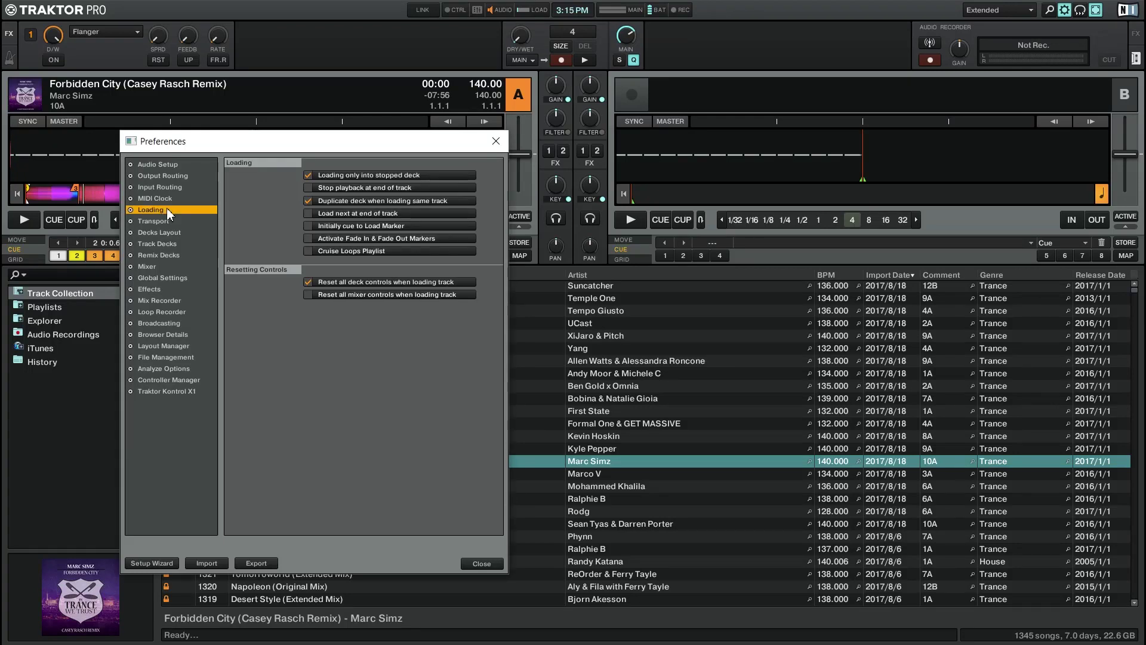
{"action": "left_click", "coordinate": [307, 227]}
- Close Preferences and load Massive, Moon Rock, then Tomorroworld onto deck A in turn
{"action": "left_click", "coordinate": [480, 564]}
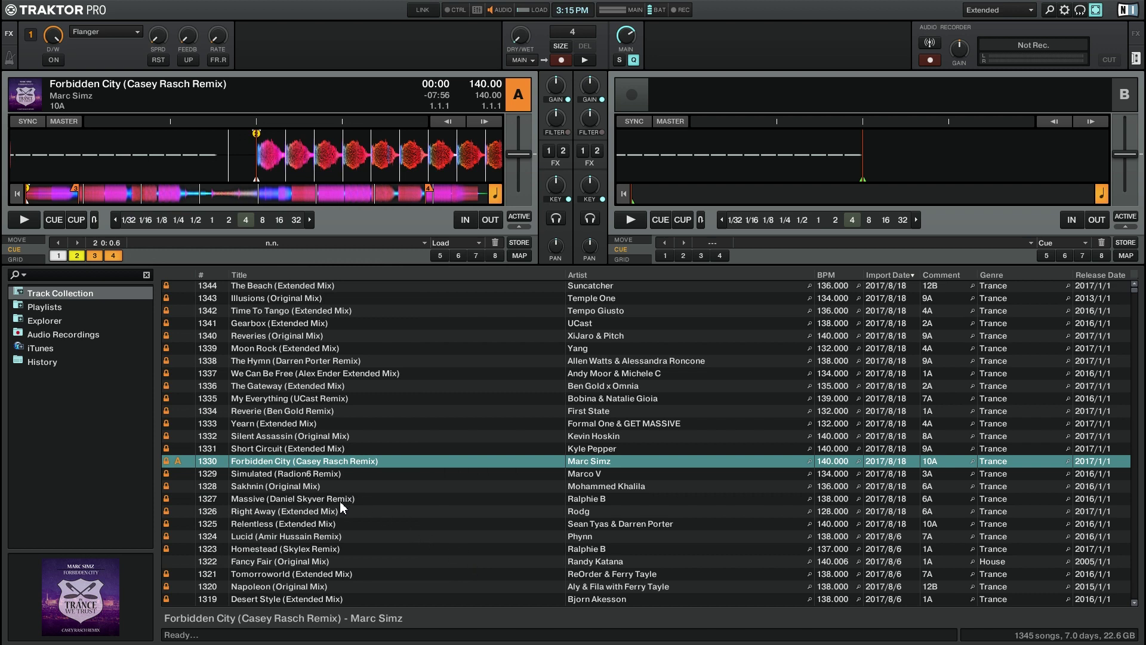
{"action": "left_click_drag", "start_coordinate": [345, 501], "coordinate": [297, 176]}
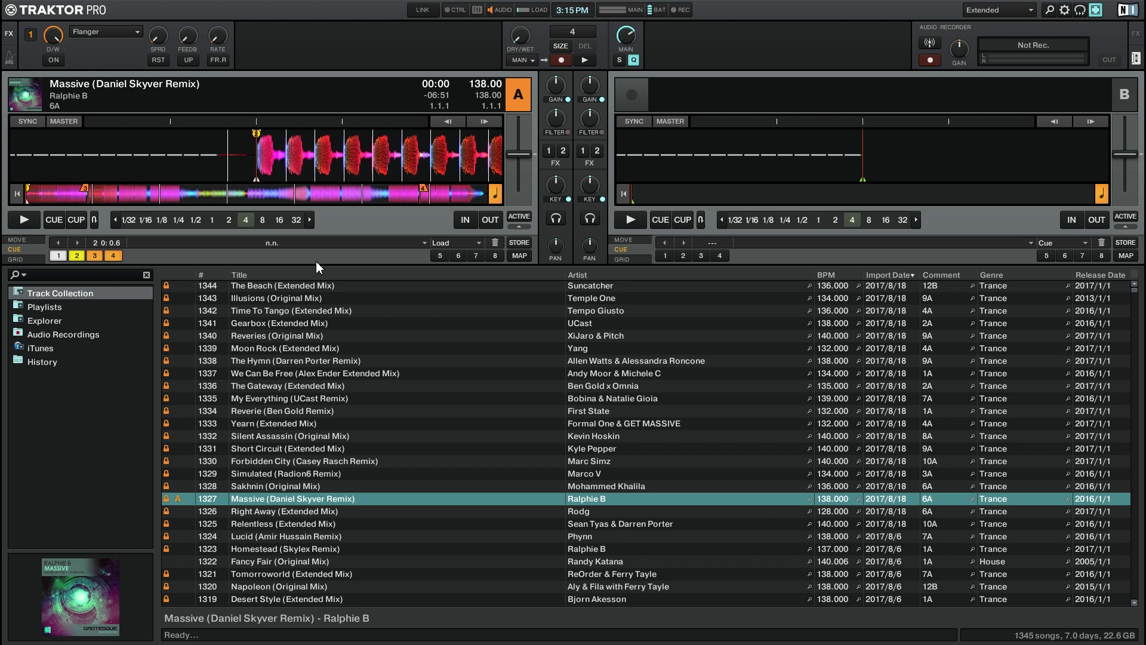
{"action": "left_click_drag", "start_coordinate": [327, 348], "coordinate": [300, 165]}
{"action": "left_click_drag", "start_coordinate": [327, 575], "coordinate": [287, 183]}
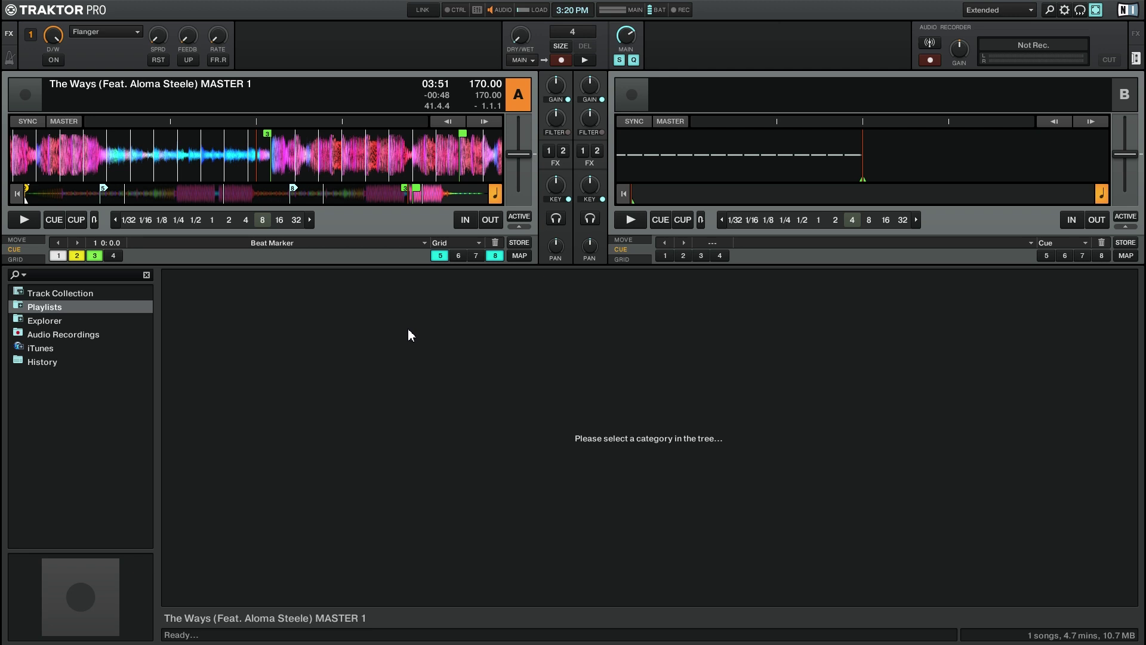
- Play The Ways on deck A from near its start with an 8-beat loop active
{"action": "left_click", "coordinate": [34, 196]}
{"action": "left_click", "coordinate": [28, 220]}
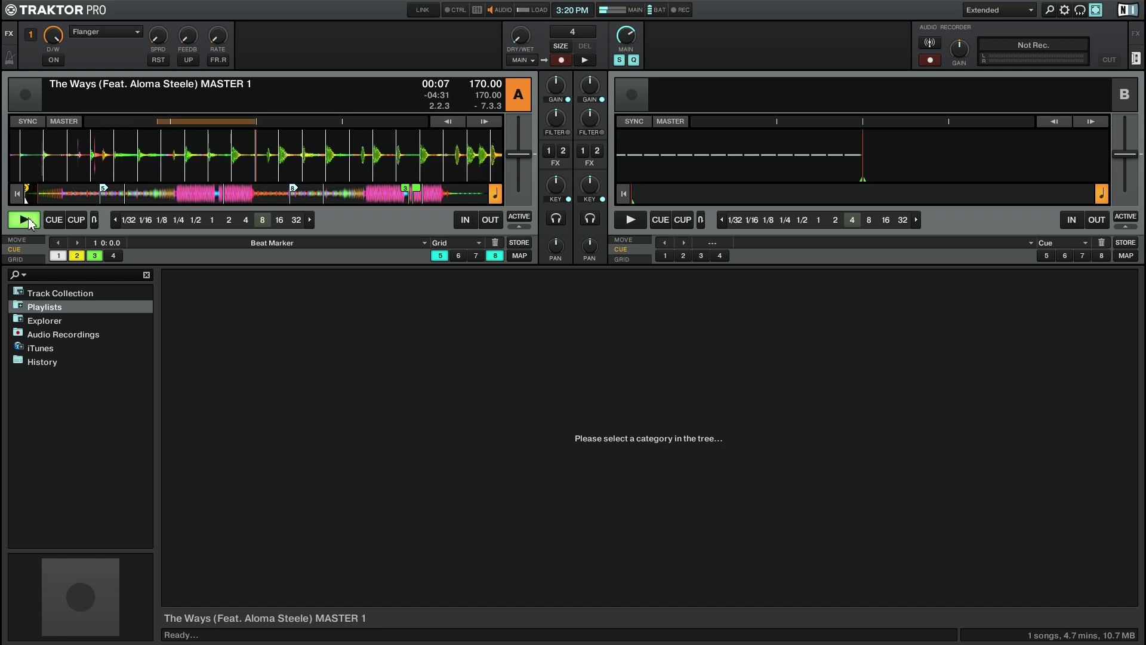
{"action": "left_click", "coordinate": [526, 216]}
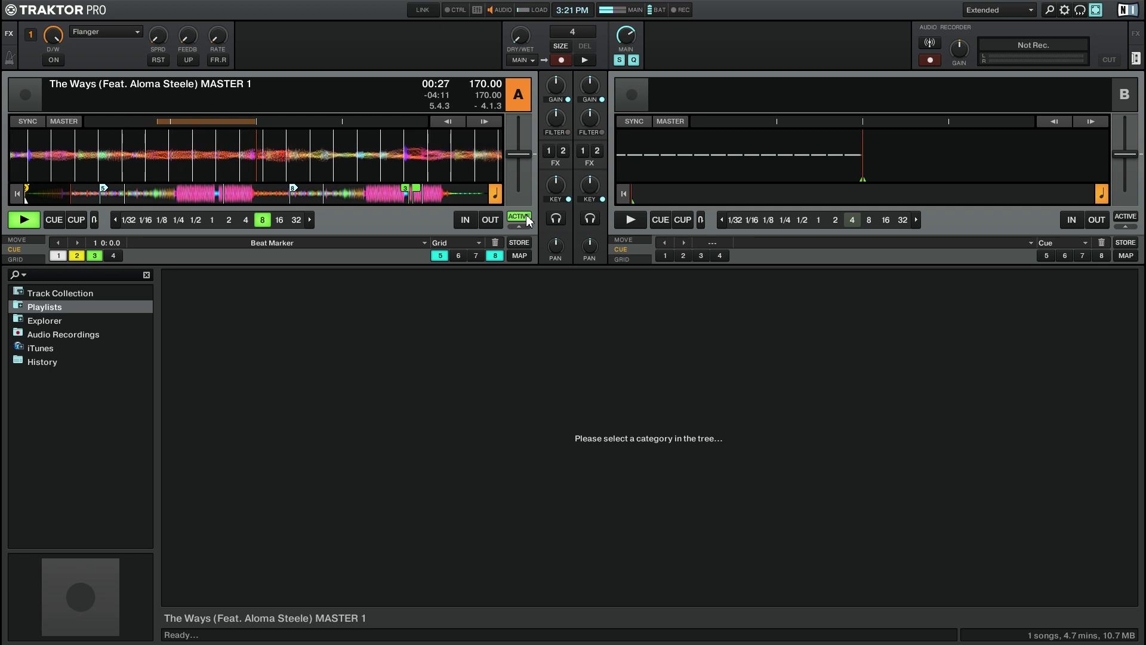
- Jump deck A's playback to about 3:50, near the end of The Ways
{"action": "left_click", "coordinate": [407, 197]}
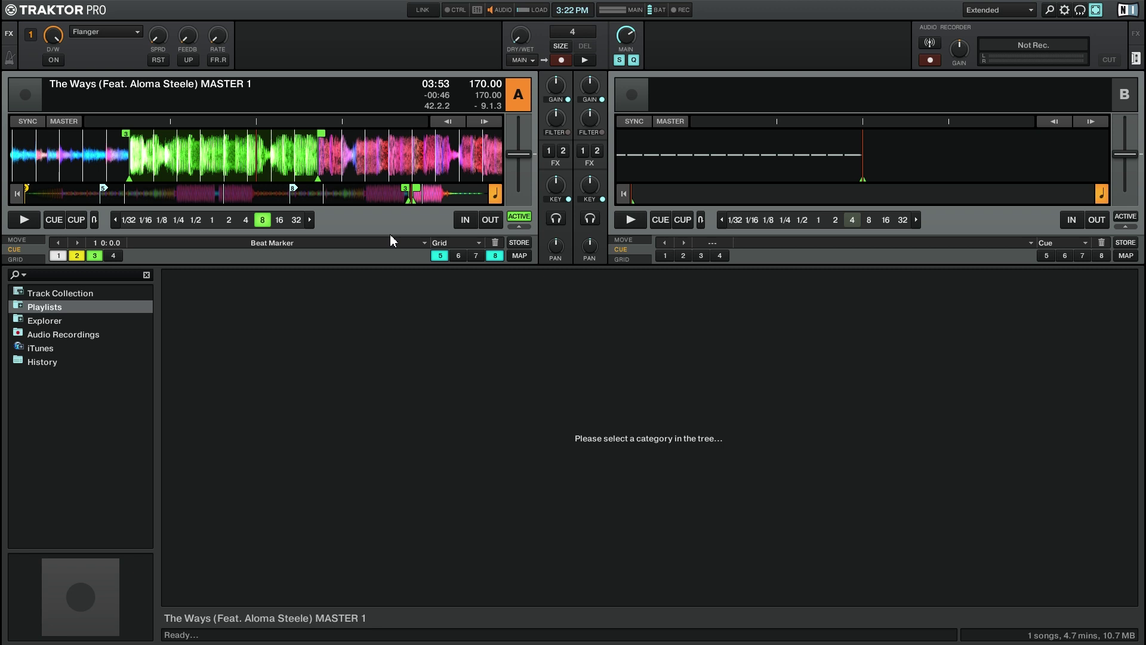
- Set an 8-beat loop at 01:43 in The Ways and store it as loop hotcue 4
{"action": "left_click", "coordinate": [197, 196]}
{"action": "left_click", "coordinate": [263, 220]}
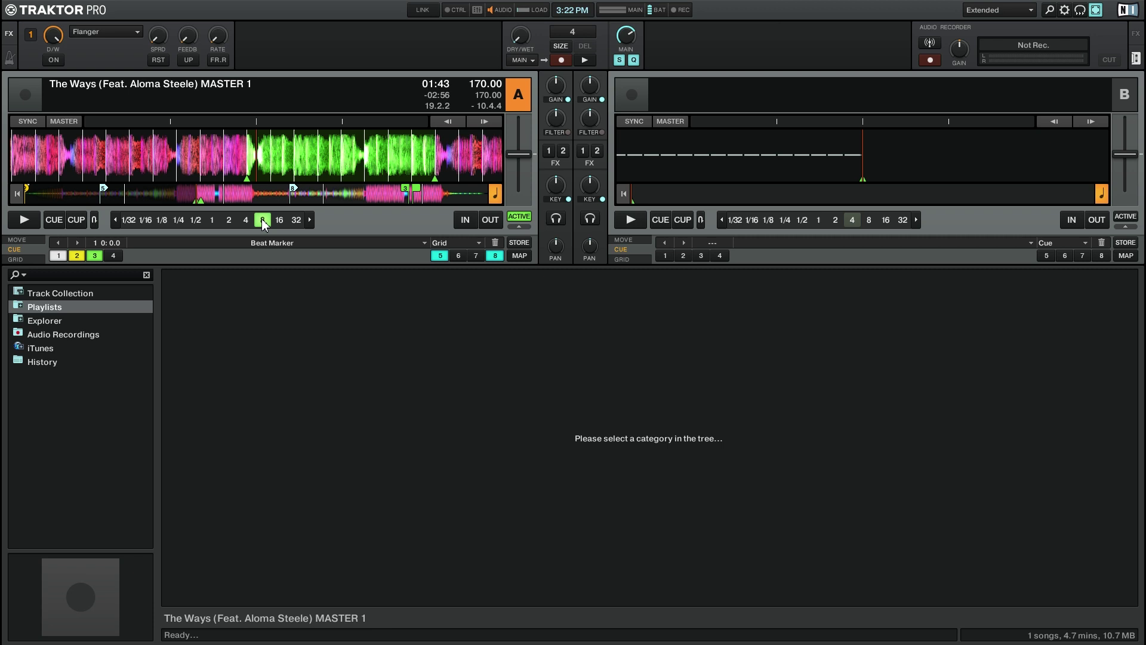
{"action": "left_click", "coordinate": [116, 256]}
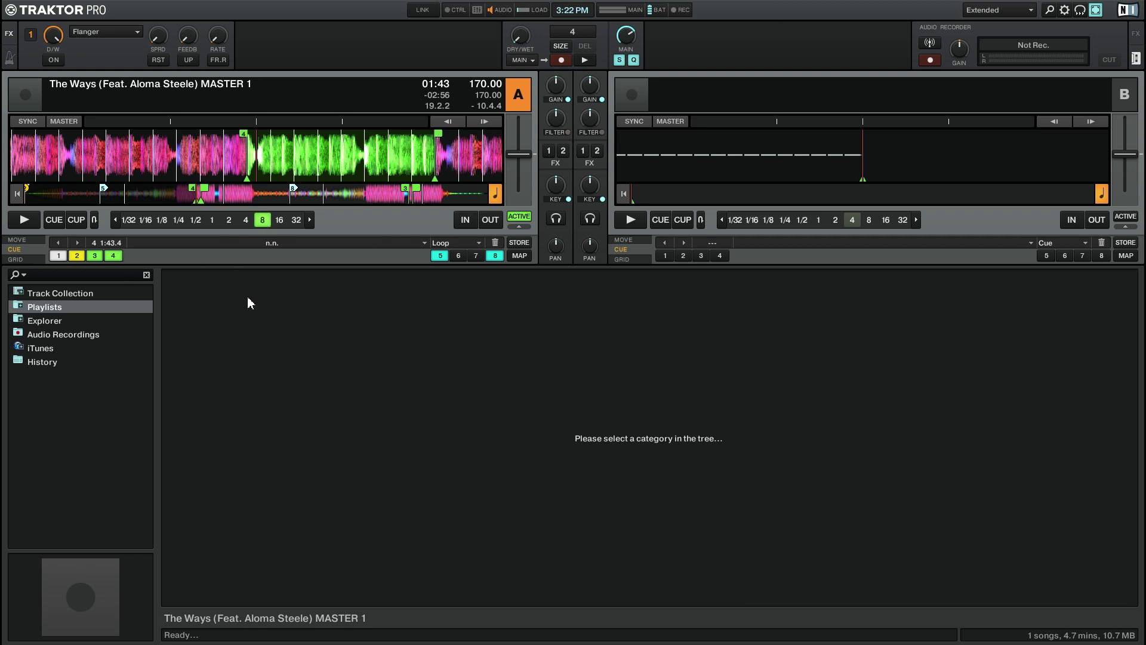
- Play deck A from 00:32, re-enable looping, jump just before the 01:43 loop, then near the end
{"action": "left_click", "coordinate": [80, 198]}
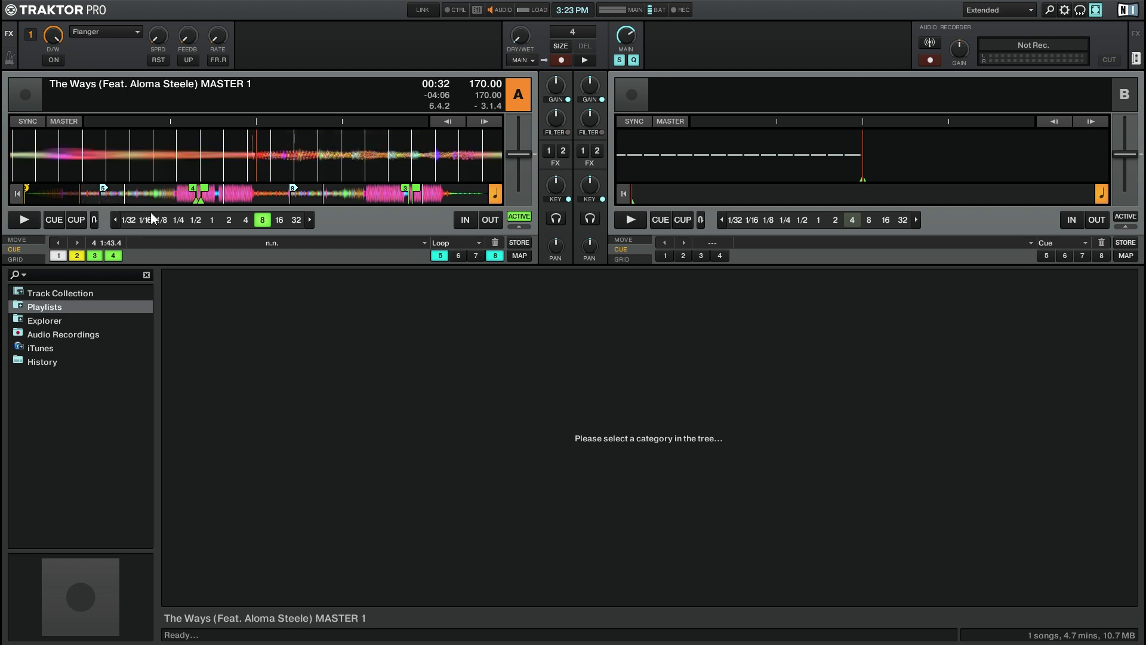
{"action": "left_click", "coordinate": [519, 217]}
{"action": "left_click", "coordinate": [30, 221]}
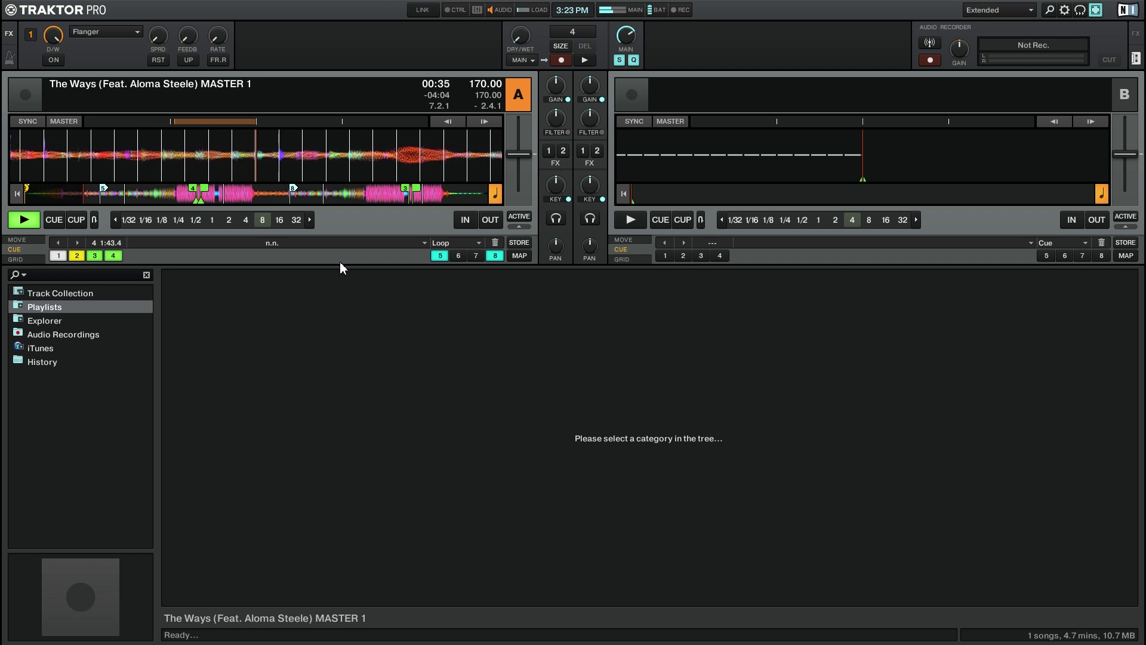
{"action": "left_click", "coordinate": [529, 216]}
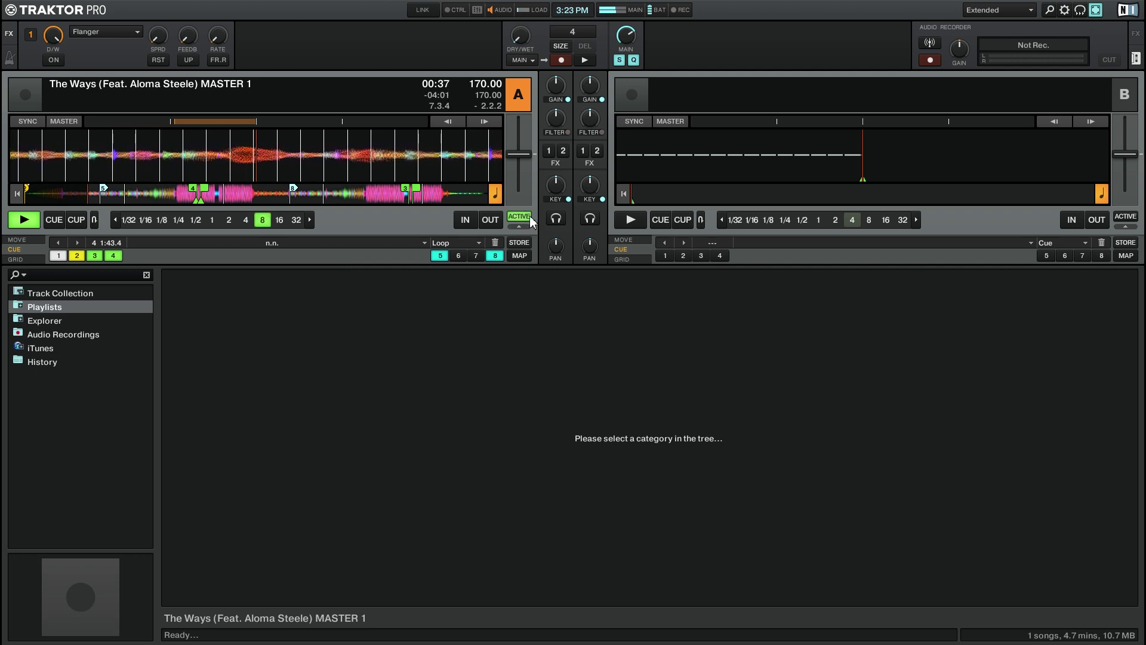
{"action": "left_click", "coordinate": [190, 198]}
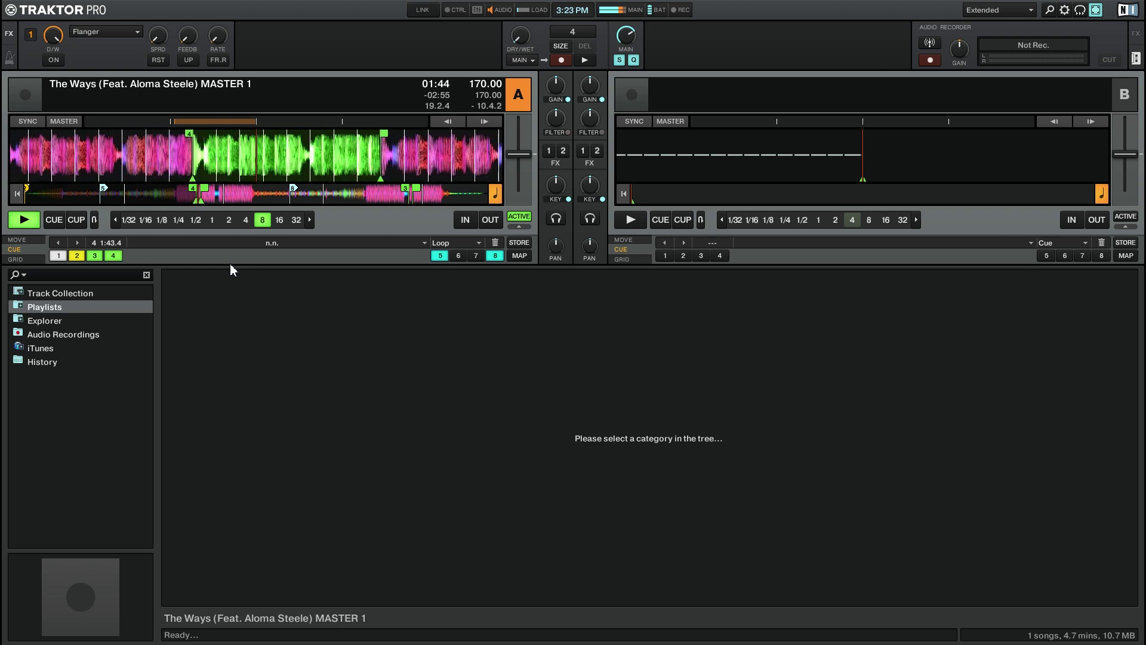
{"action": "left_click", "coordinate": [402, 197]}
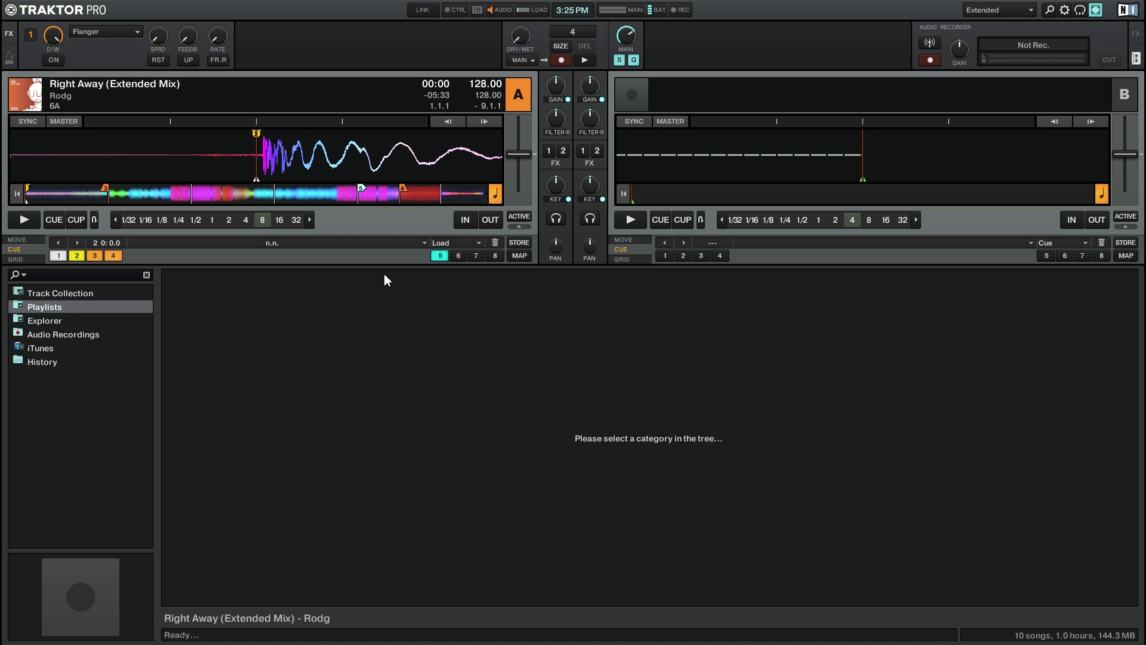
- Zoom deck A's waveform of Right Away out by five steps
{"action": "mouse_move", "coordinate": [500, 162]}
{"action": "left_click", "coordinate": [498, 177]}
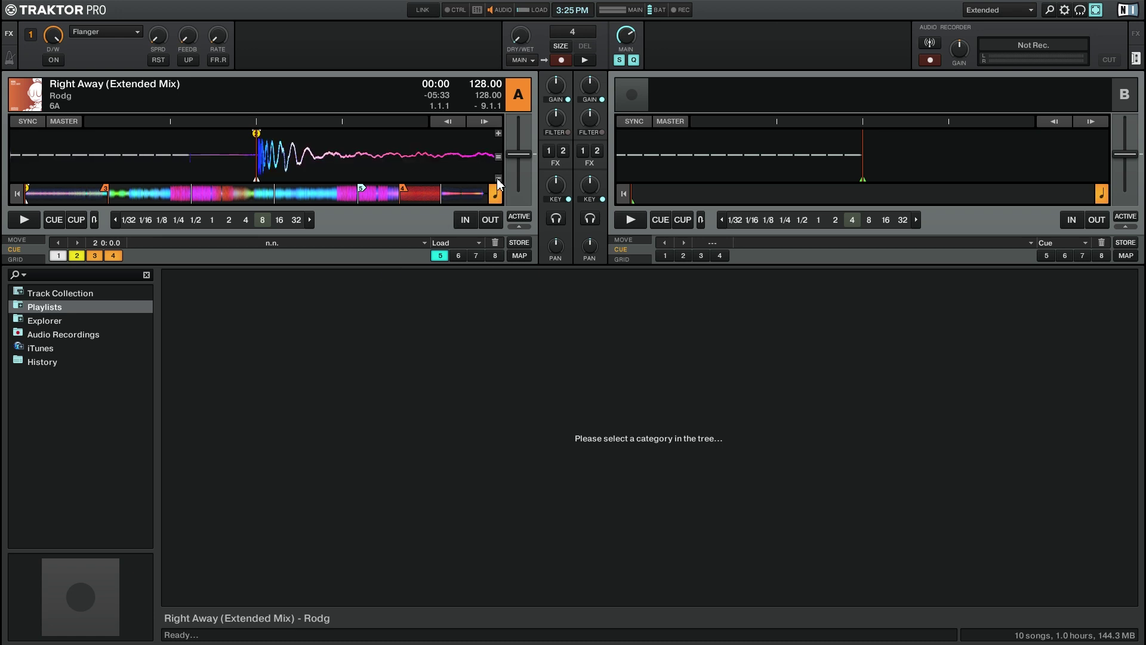
{"action": "left_click", "coordinate": [497, 177]}
{"action": "left_click", "coordinate": [497, 178]}
{"action": "left_click", "coordinate": [496, 177]}
{"action": "left_click", "coordinate": [496, 178]}
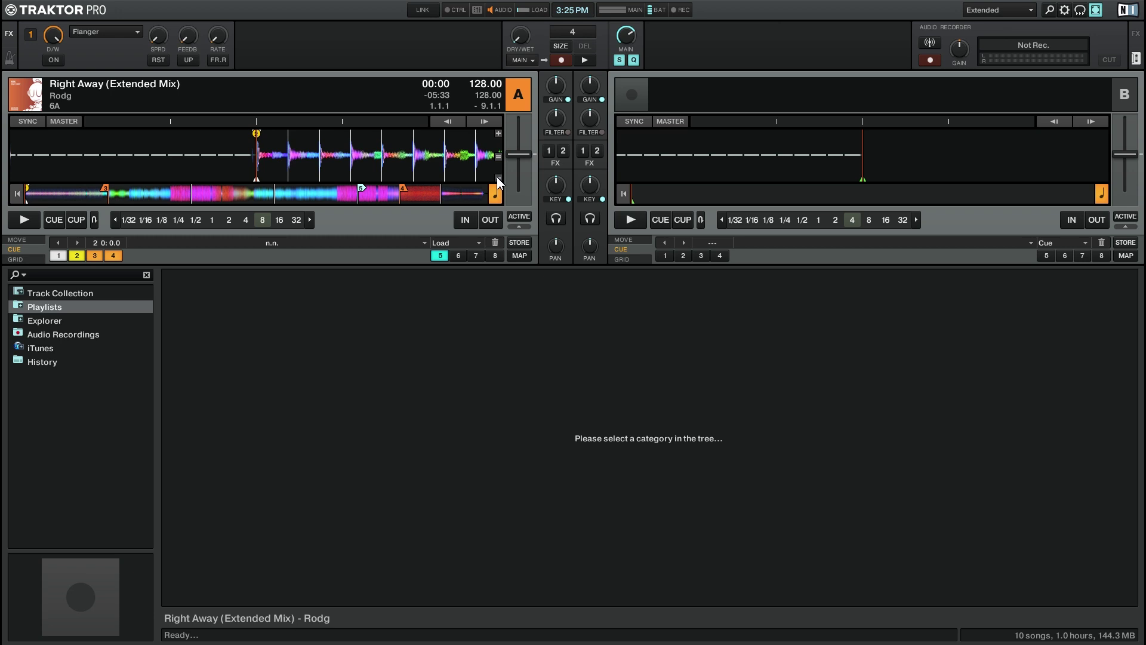
- Zoom in until one kick fills the view, settle on about eight beats, and reopen Preferences
{"action": "left_click", "coordinate": [498, 134]}
{"action": "left_click", "coordinate": [498, 134]}
{"action": "left_click", "coordinate": [499, 134]}
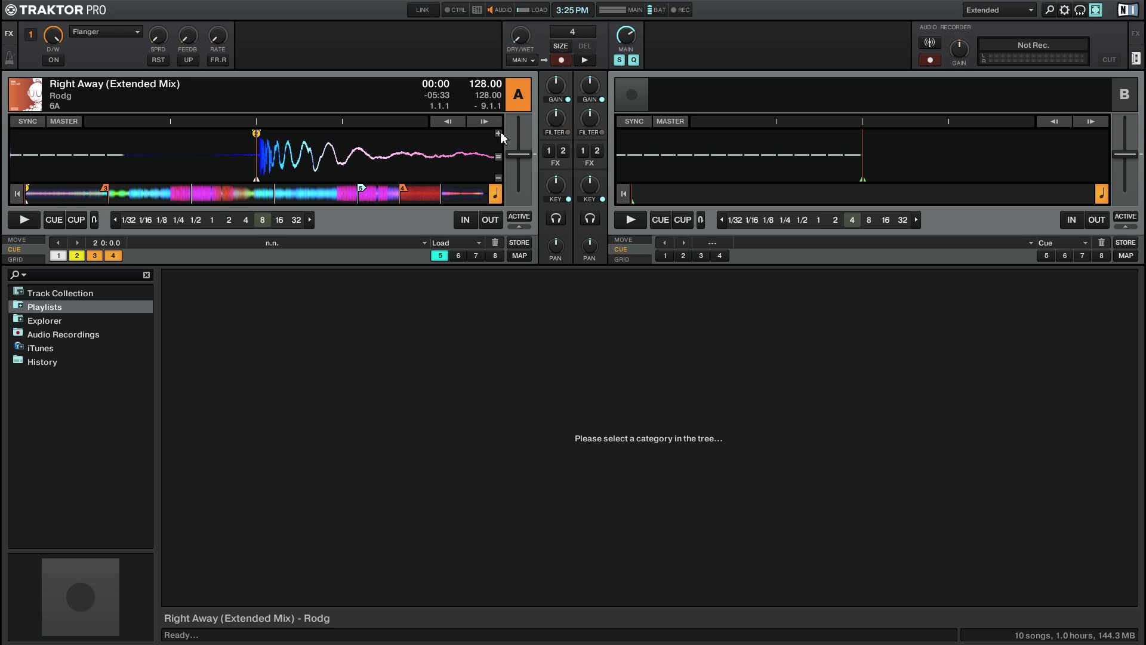
{"action": "left_click", "coordinate": [499, 134]}
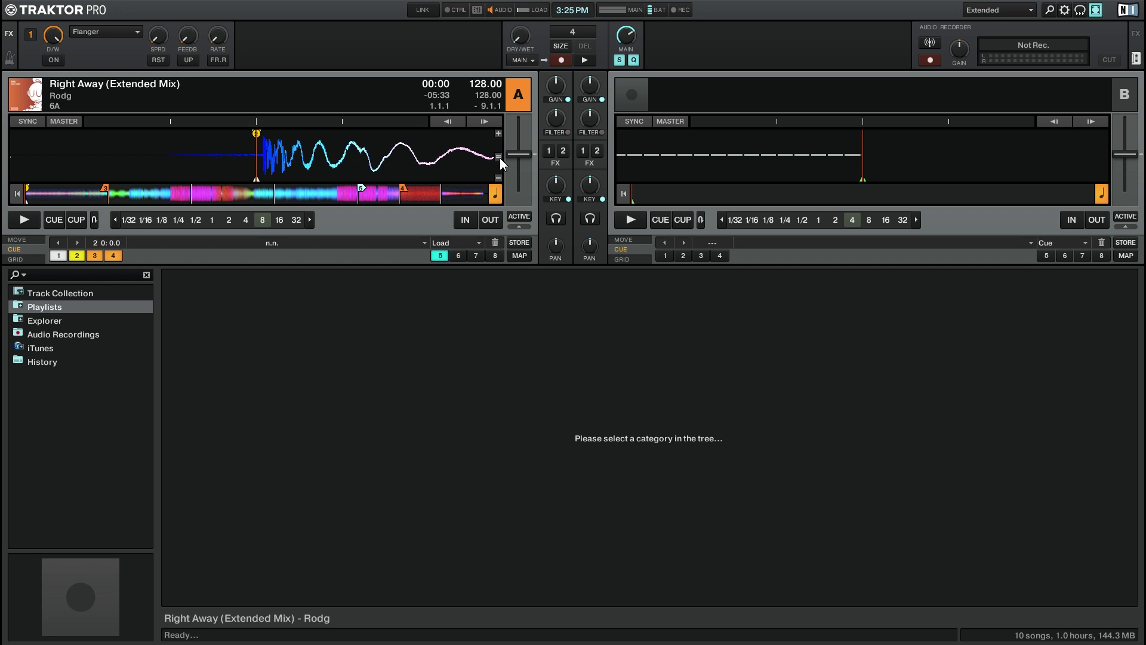
{"action": "left_click", "coordinate": [499, 157]}
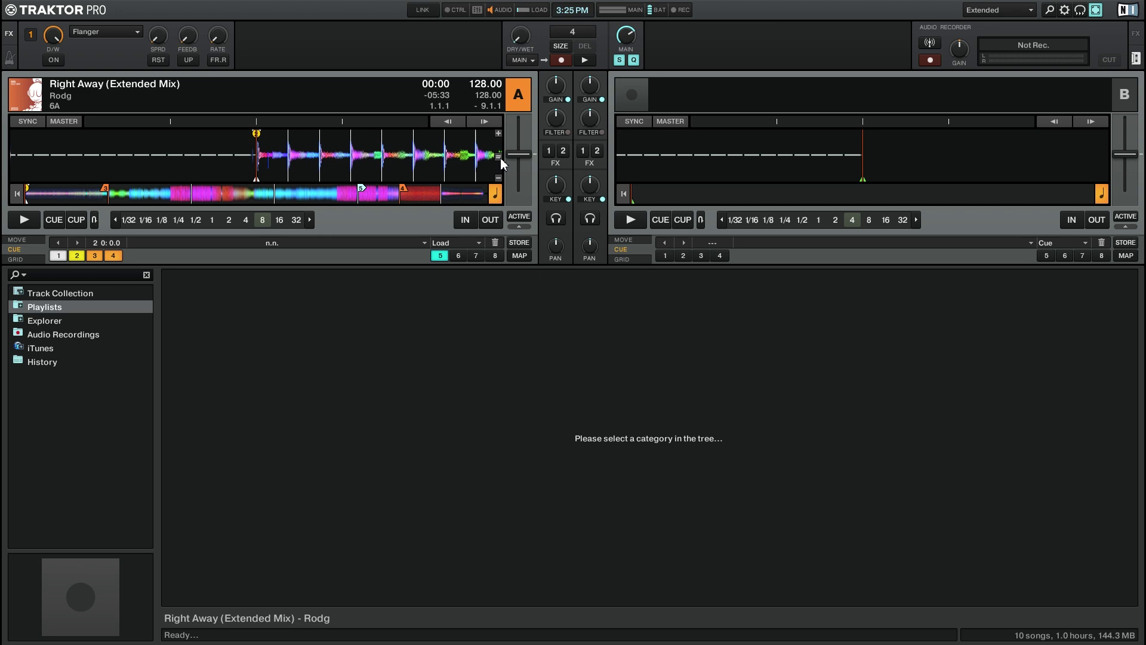
{"action": "left_click", "coordinate": [1064, 10]}
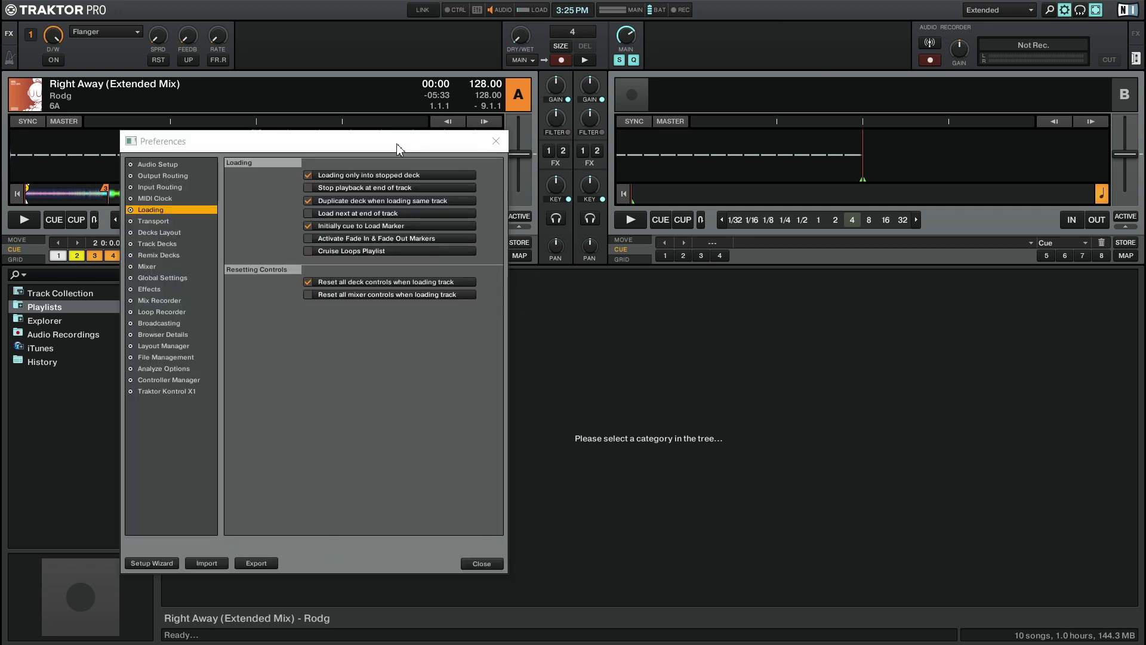
- Move Preferences aside and try the Track Decks Default Zoom slider from -1.00 upward
{"action": "left_click_drag", "start_coordinate": [376, 147], "coordinate": [922, 57]}
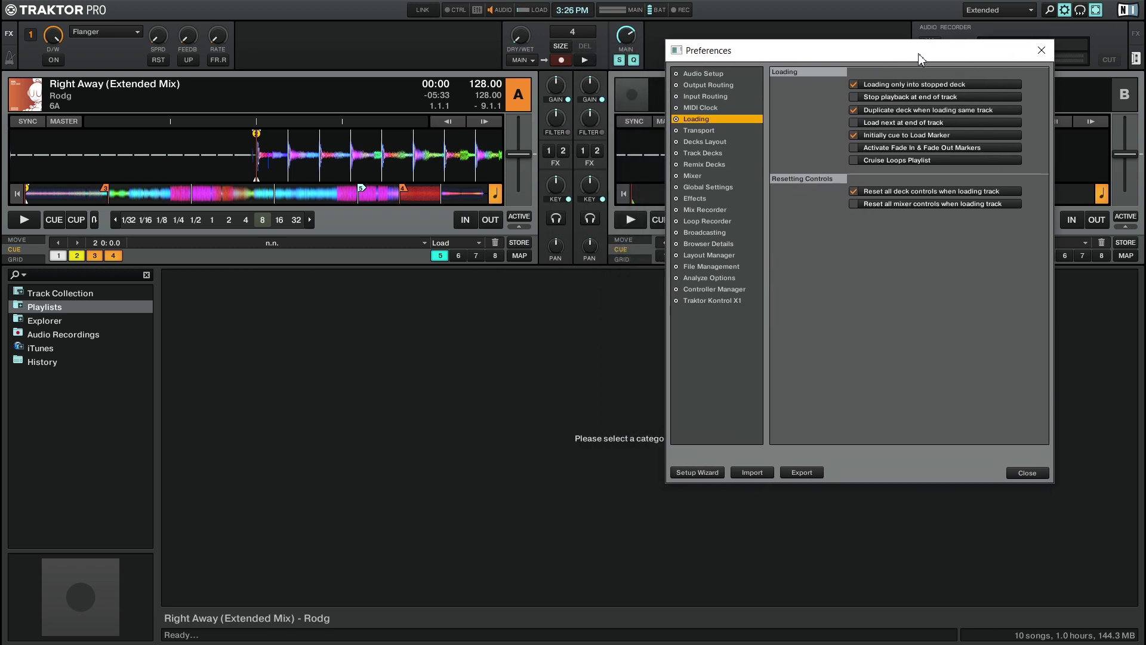
{"action": "left_click", "coordinate": [709, 153]}
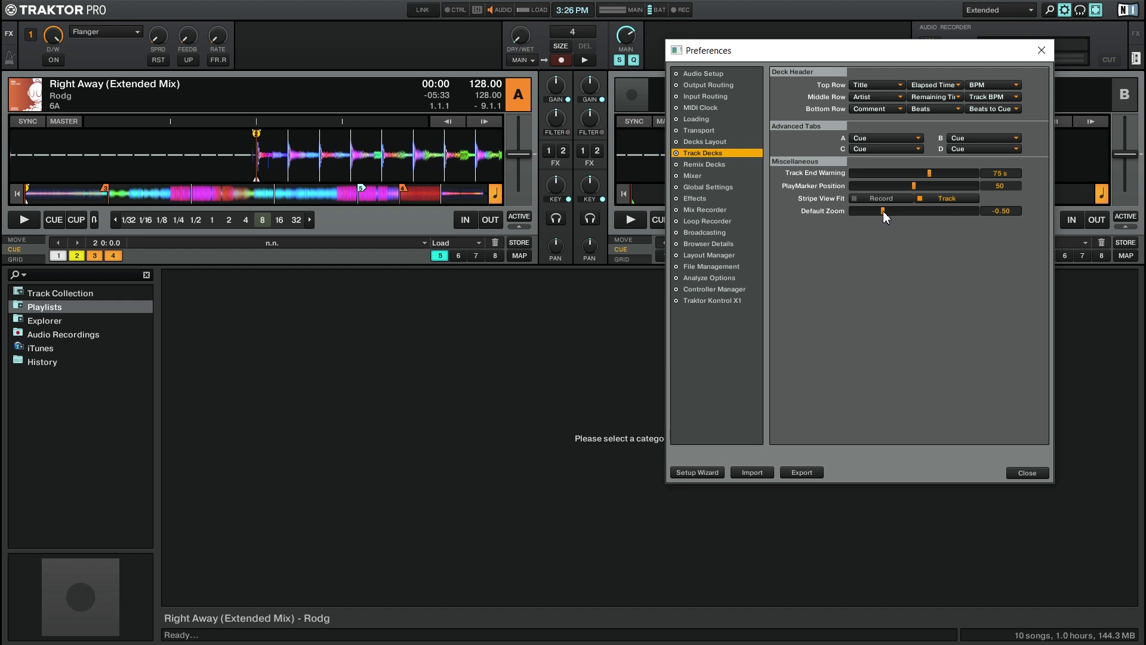
{"action": "left_click_drag", "start_coordinate": [883, 210], "coordinate": [839, 216]}
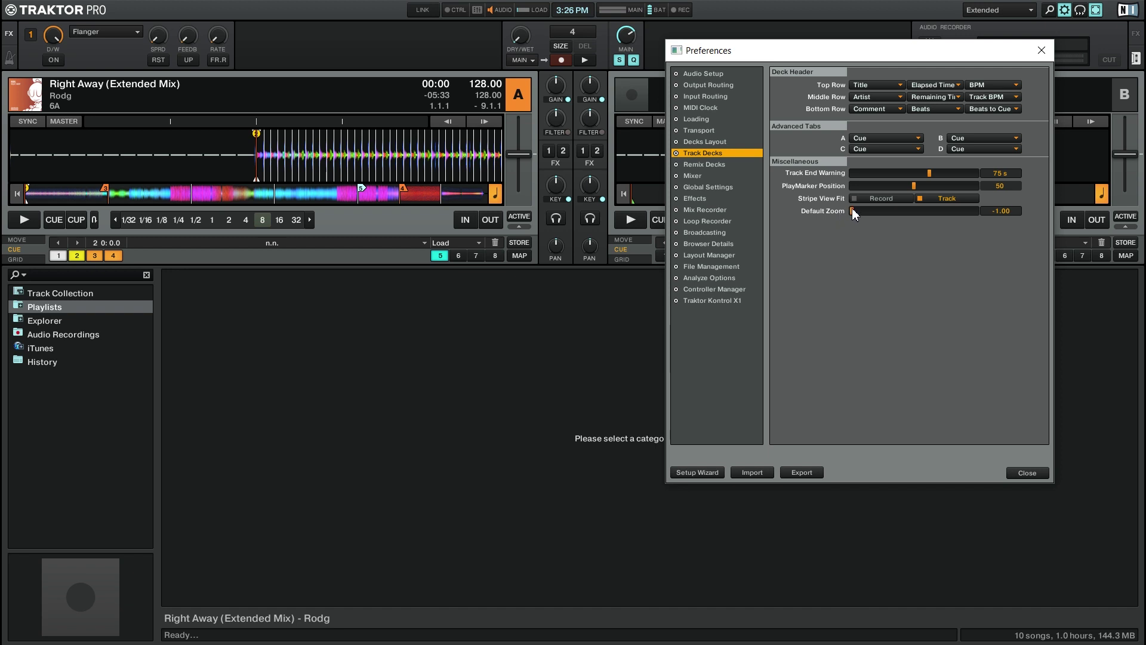
{"action": "left_click_drag", "start_coordinate": [892, 213], "coordinate": [978, 227]}
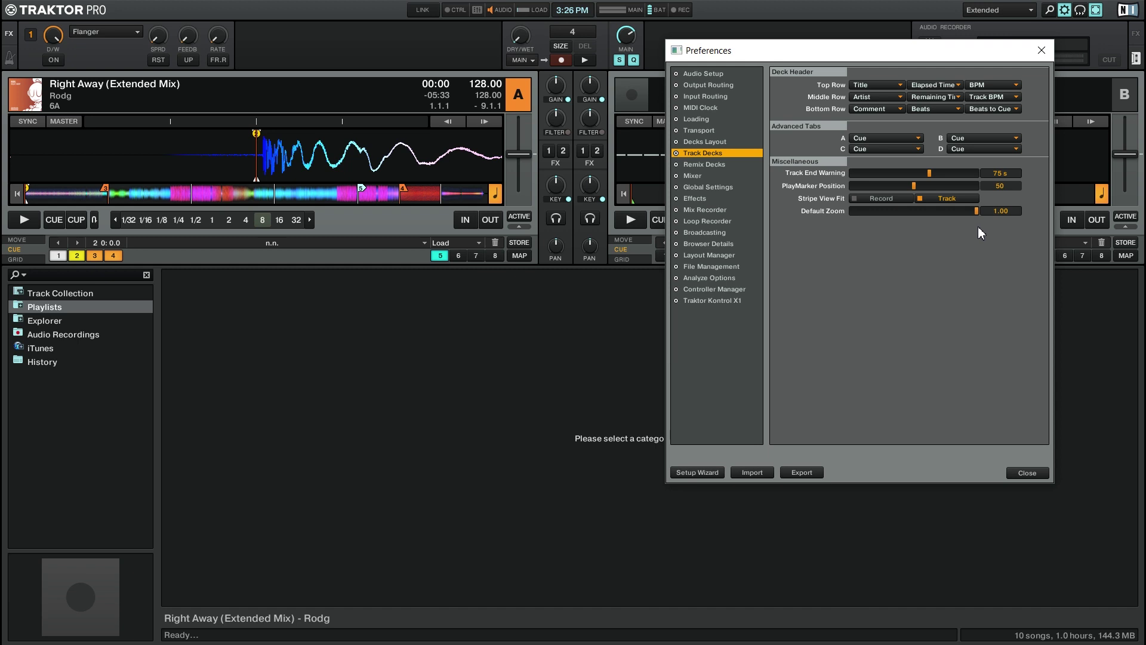
{"action": "left_click_drag", "start_coordinate": [976, 214], "coordinate": [904, 220]}
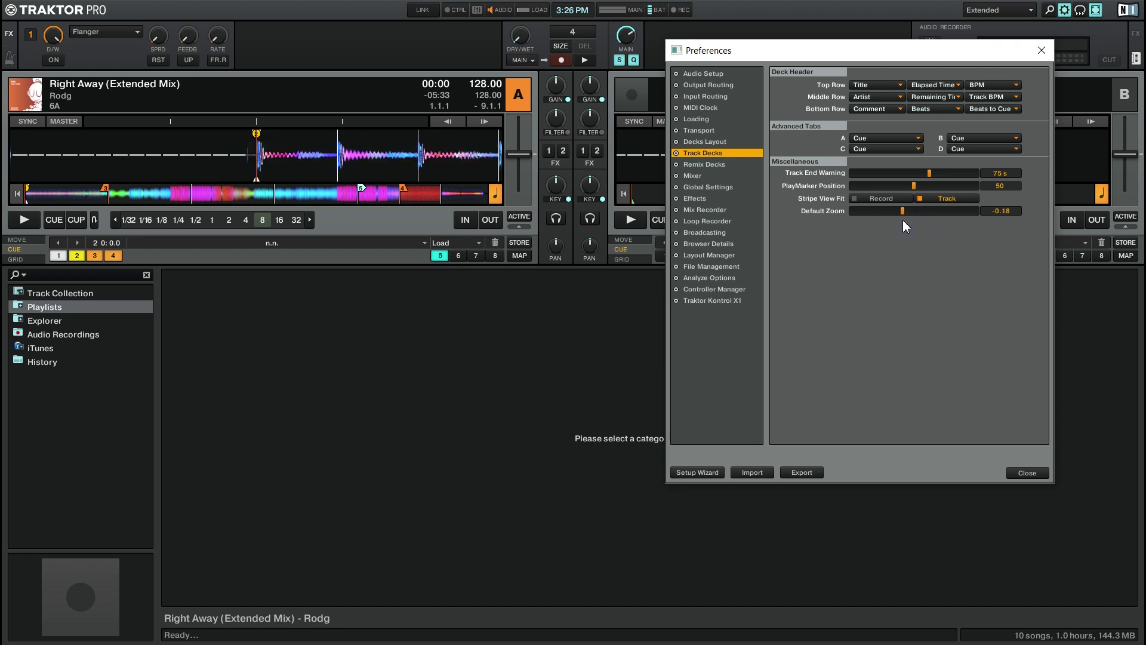
- Enter -0.50 as the decks' default waveform zoom and close Preferences
{"action": "double_click", "coordinate": [1009, 212]}
{"action": "type", "text": "-0.50"}
{"action": "key", "text": "Return"}
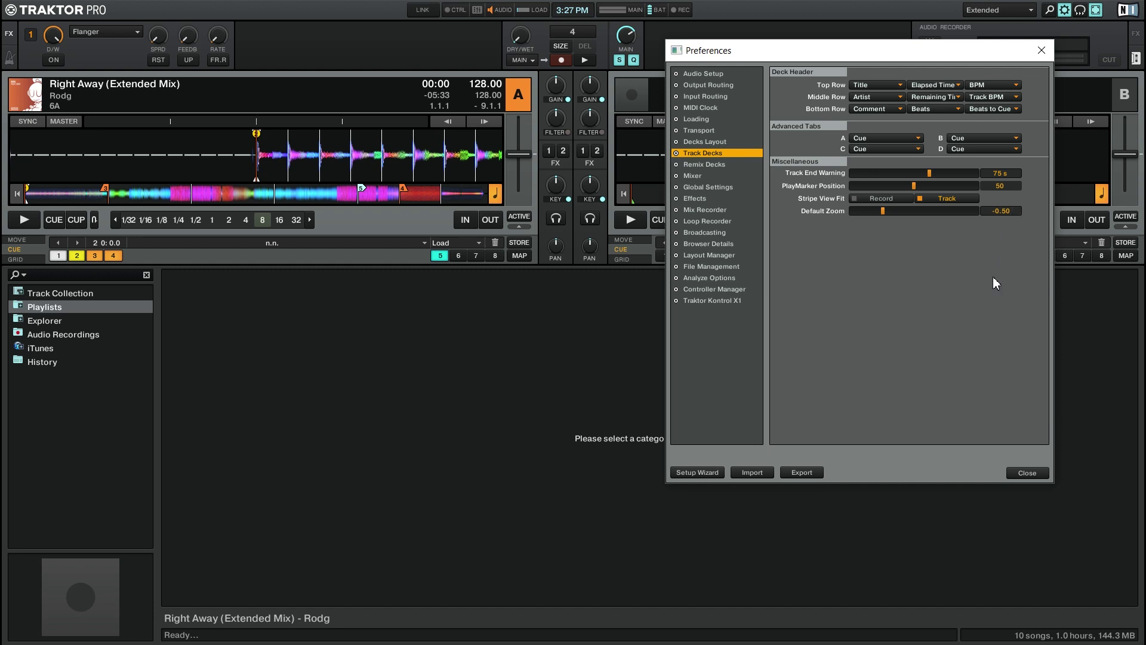
{"action": "left_click", "coordinate": [1028, 473]}
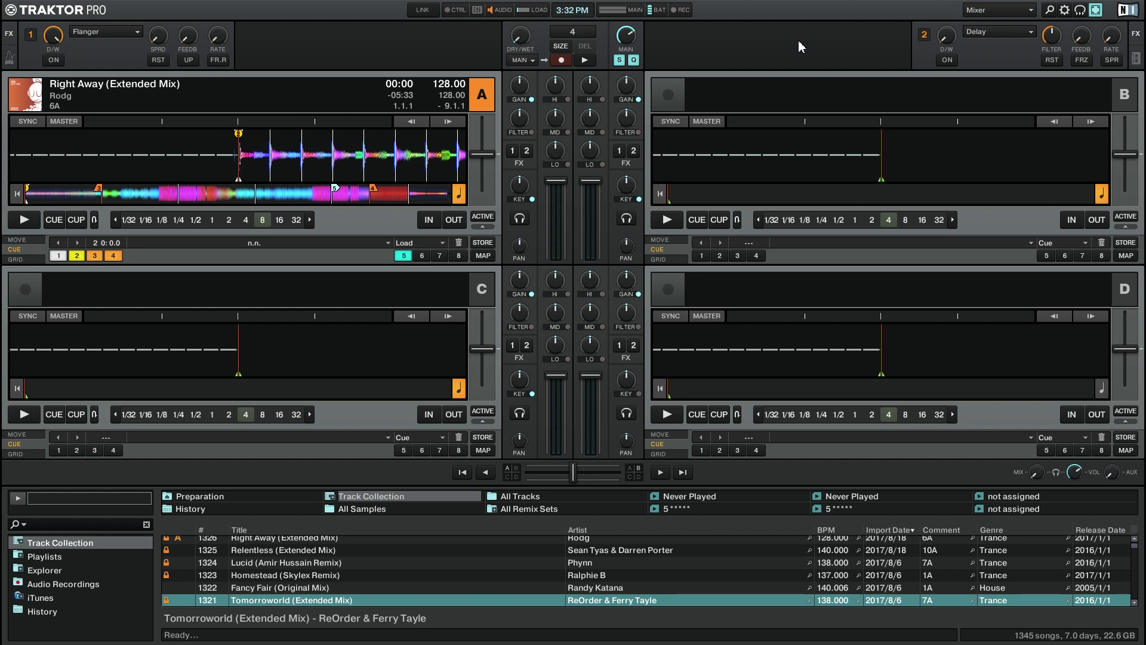
- Toggle the maximized browser view on and off twice, ending in the full deck layout
{"action": "left_click", "coordinate": [1049, 11]}
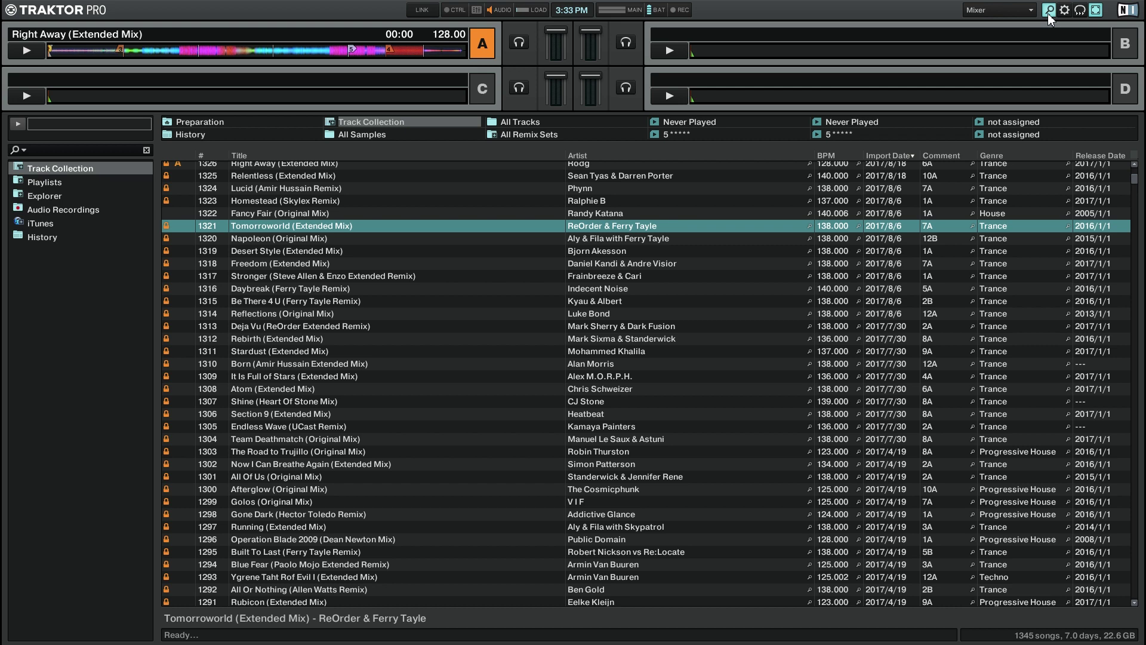
{"action": "left_click", "coordinate": [1049, 14]}
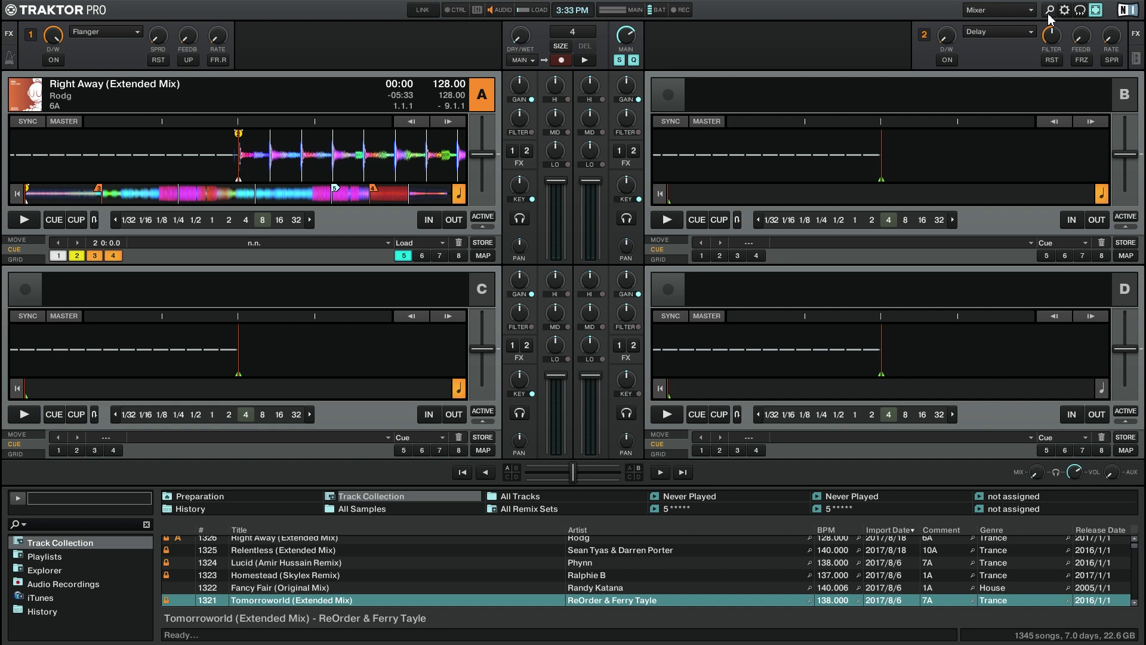
{"action": "left_click", "coordinate": [1049, 12]}
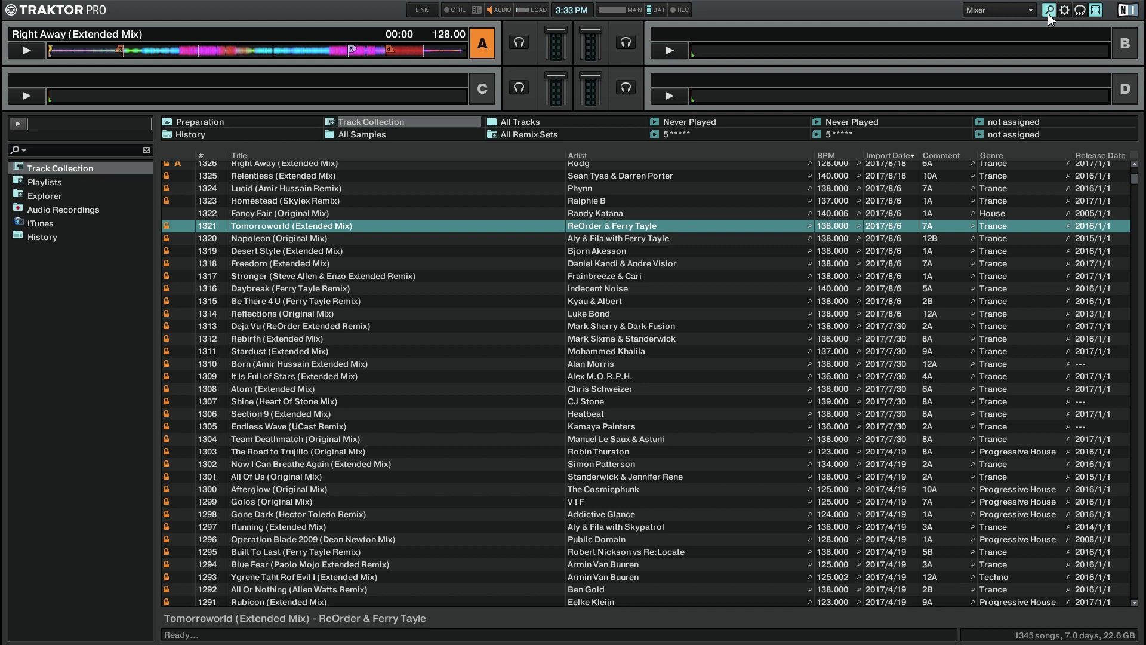
{"action": "left_click", "coordinate": [1049, 12]}
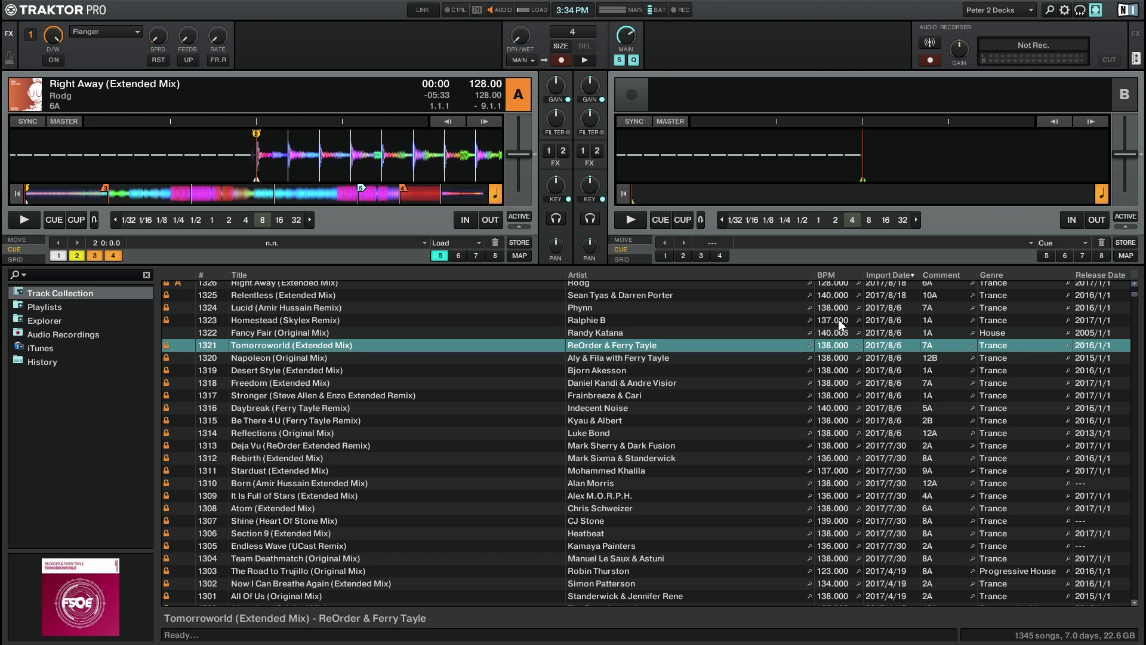
- Expand Track Collection to reveal Artists (901), Releases (1180), Labels (443), Genres (15) and All Tracks
{"action": "left_click_drag", "start_coordinate": [1134, 300], "coordinate": [1076, 257]}
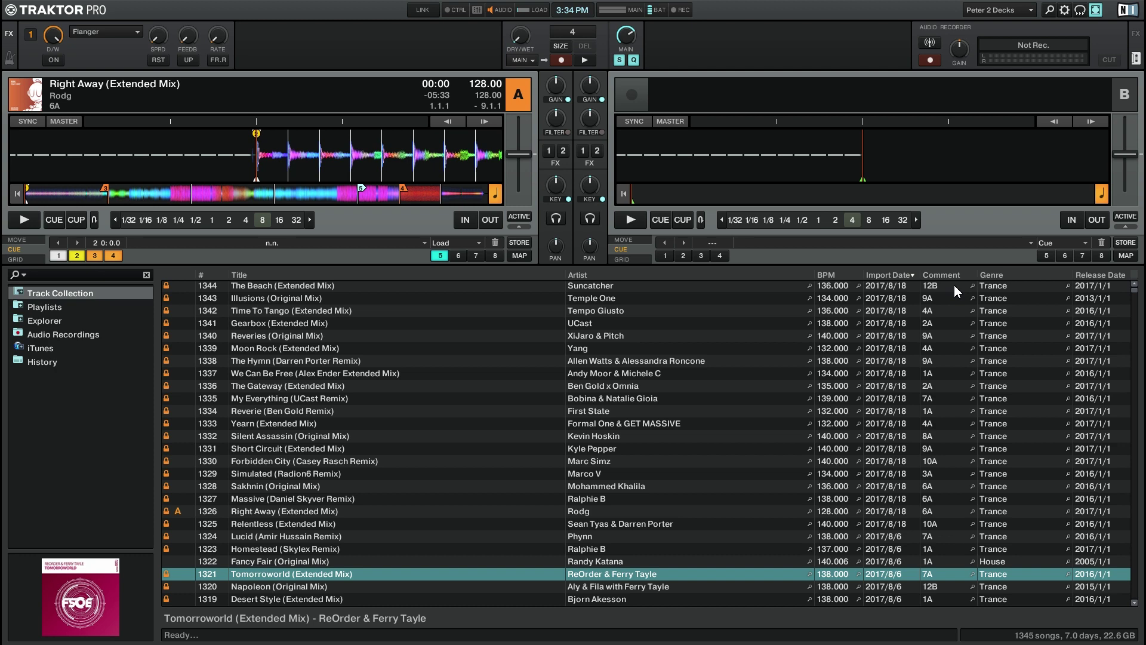
{"action": "left_click", "coordinate": [21, 294]}
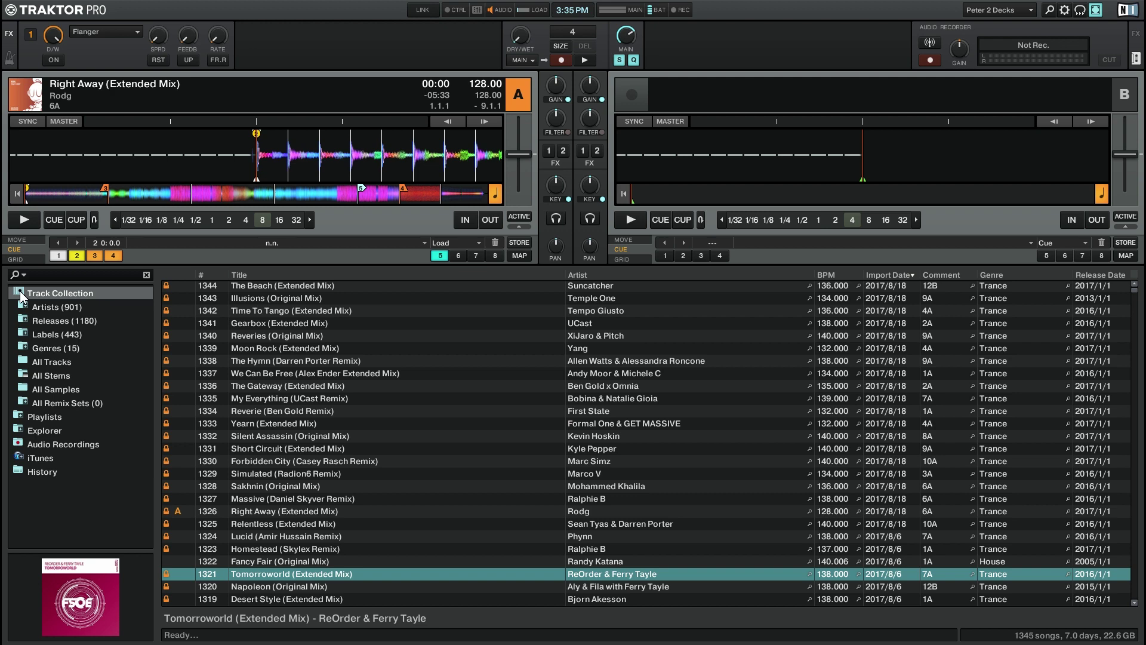
- Expand Artists, view one artist's four tracks and the next artist's two, then collapse Artists to list all 1345 songs
{"action": "left_click", "coordinate": [26, 306]}
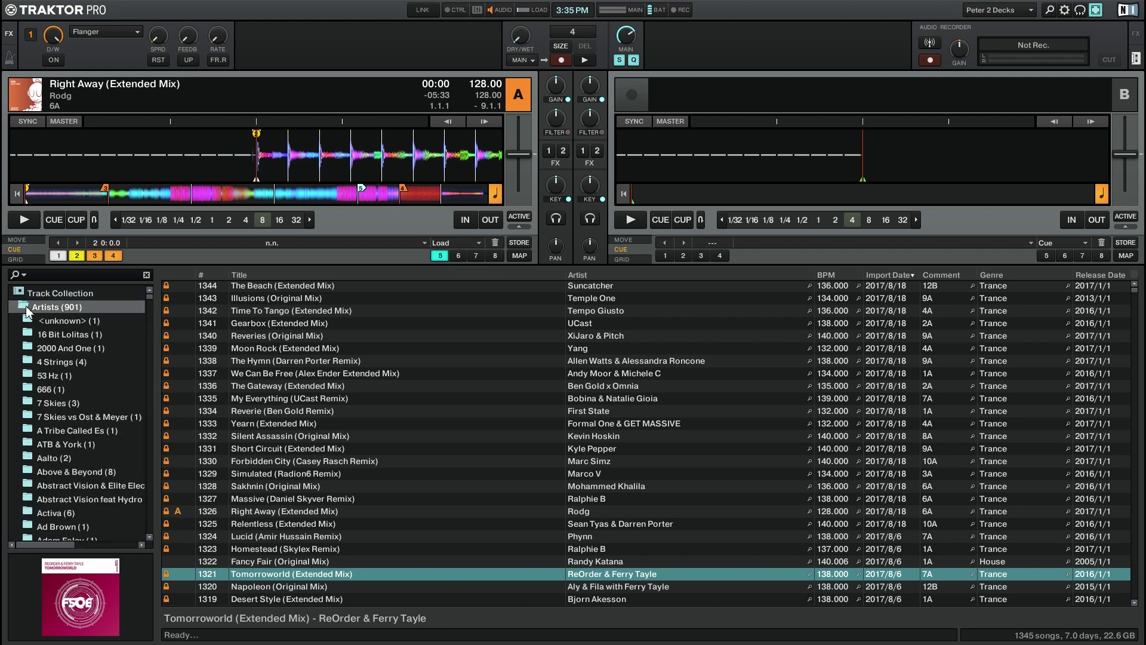
{"action": "scroll", "coordinate": [76, 345], "scroll_direction": "down", "scroll_amount": 5}
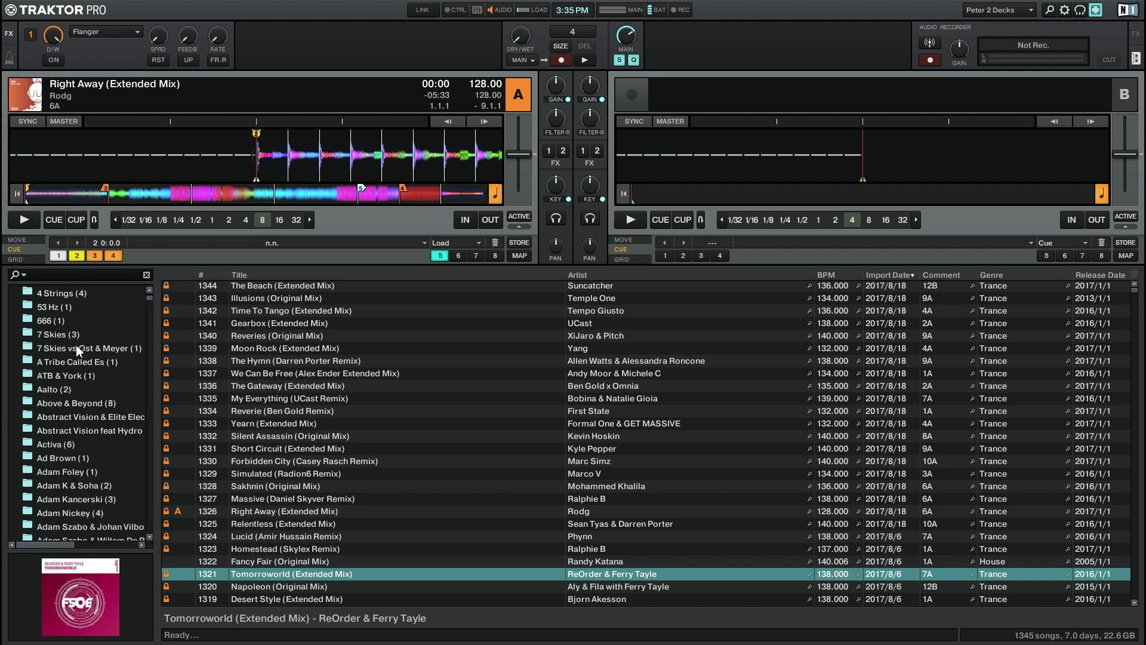
{"action": "scroll", "coordinate": [77, 345], "scroll_direction": "down", "scroll_amount": 8}
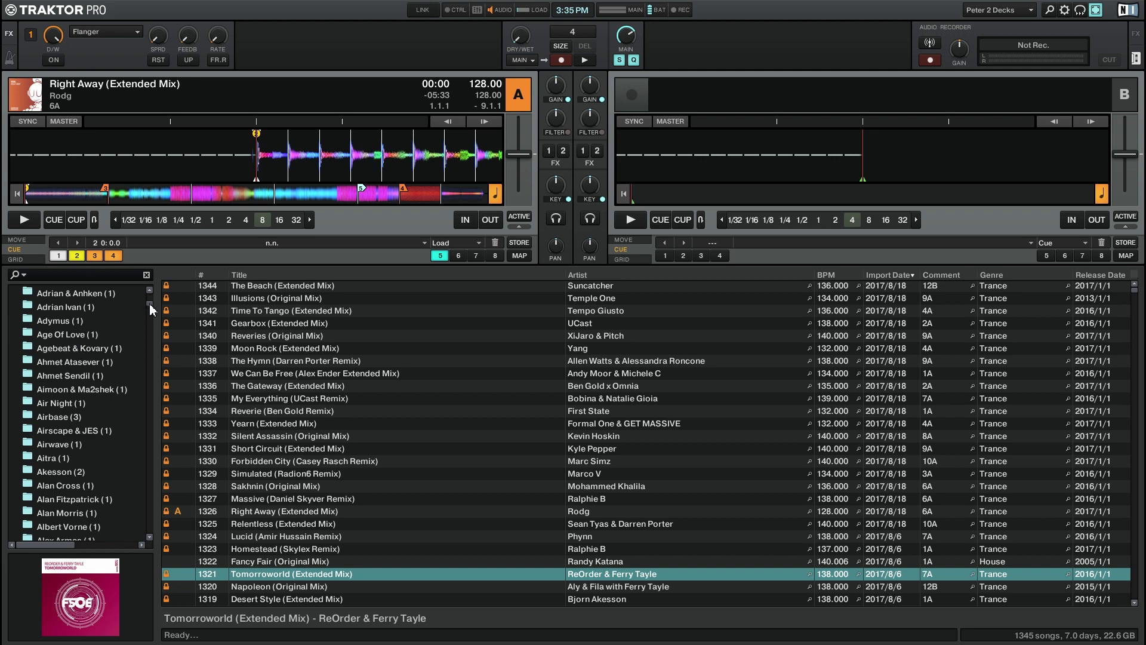
{"action": "left_click_drag", "start_coordinate": [150, 303], "coordinate": [149, 317]}
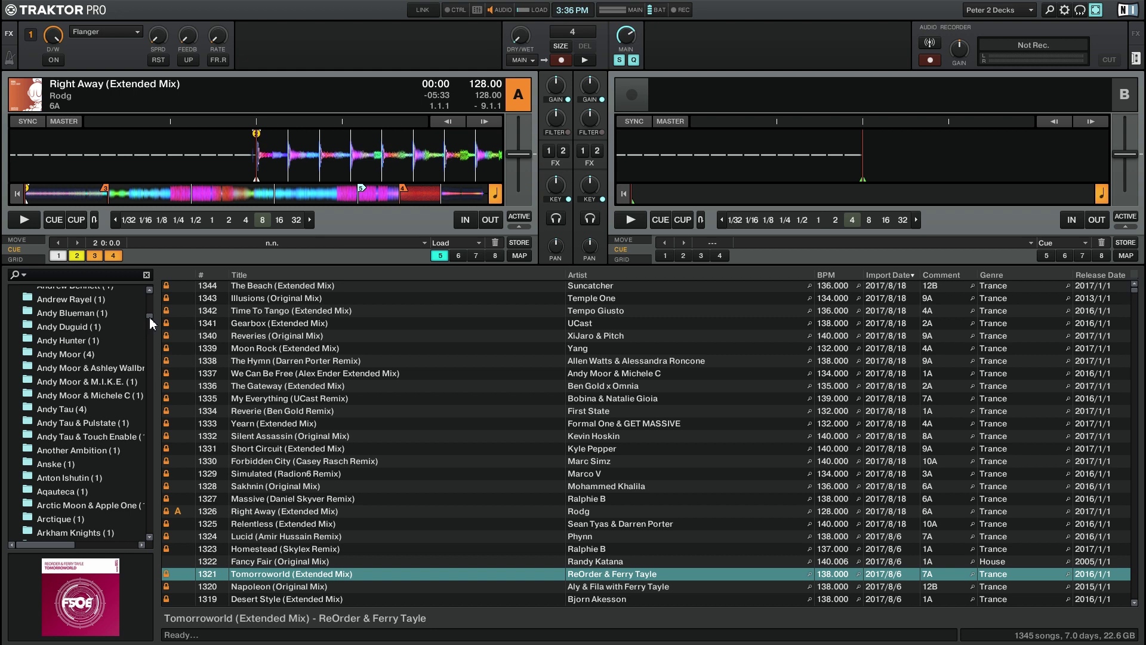
{"action": "left_click", "coordinate": [80, 354]}
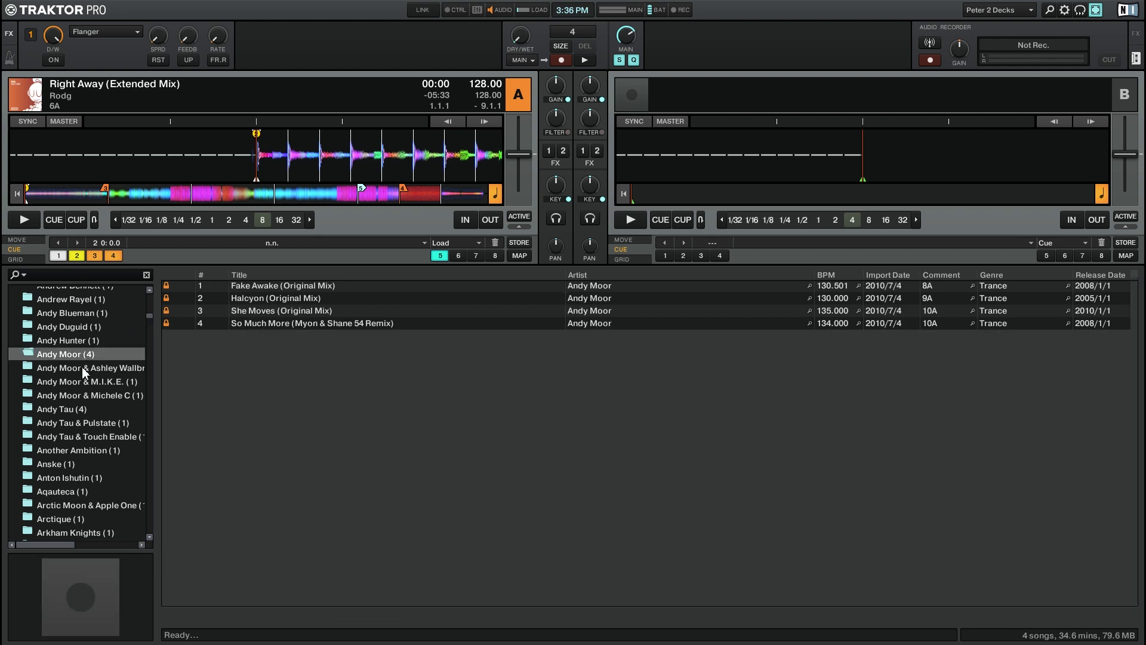
{"action": "left_click", "coordinate": [81, 367]}
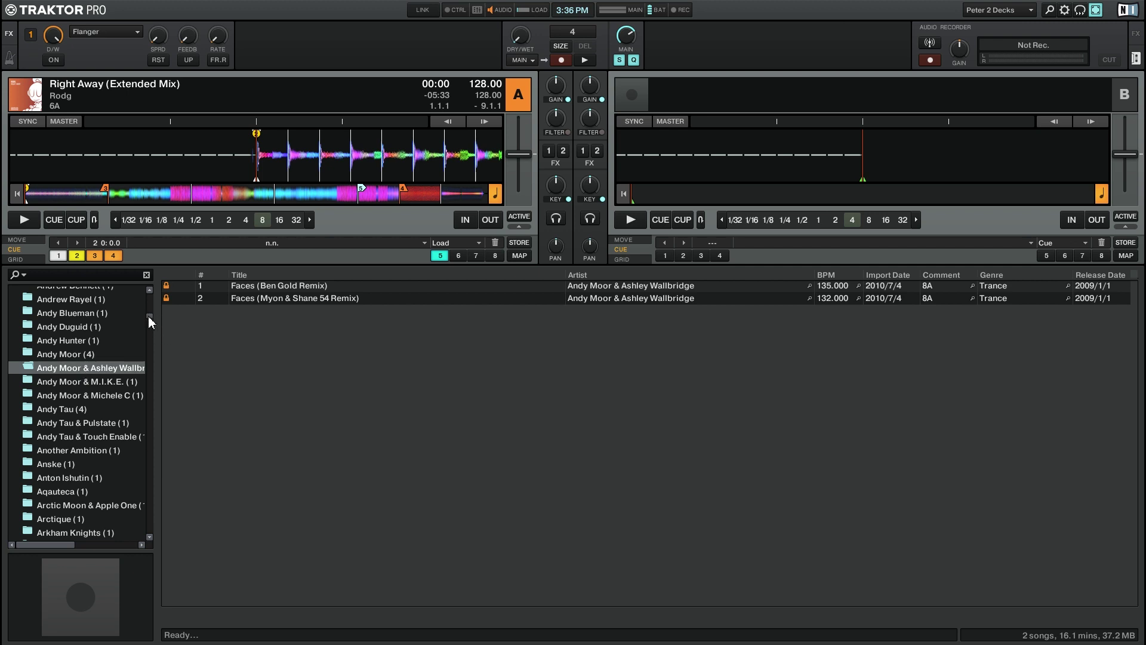
{"action": "left_click_drag", "start_coordinate": [148, 317], "coordinate": [152, 290]}
{"action": "left_click", "coordinate": [27, 306]}
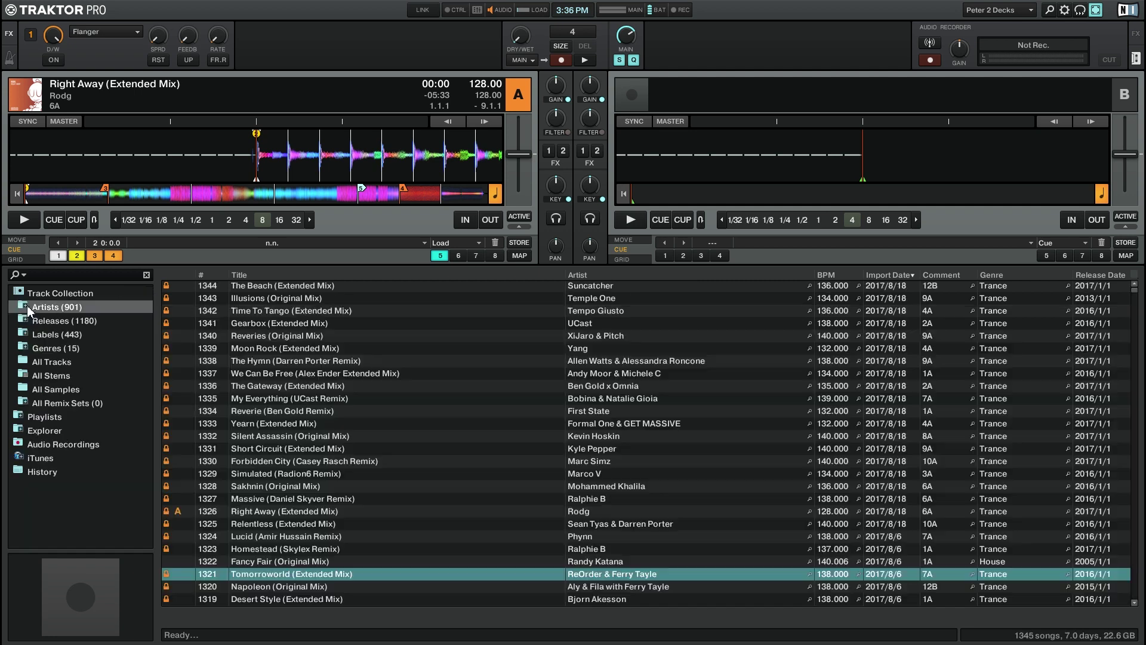
- Expand Genres (15) to list genre folders such as Trance (866), Progressive House (213) and House (65)
{"action": "left_click", "coordinate": [24, 348]}
{"action": "scroll", "coordinate": [111, 356], "scroll_direction": "down", "scroll_amount": 3}
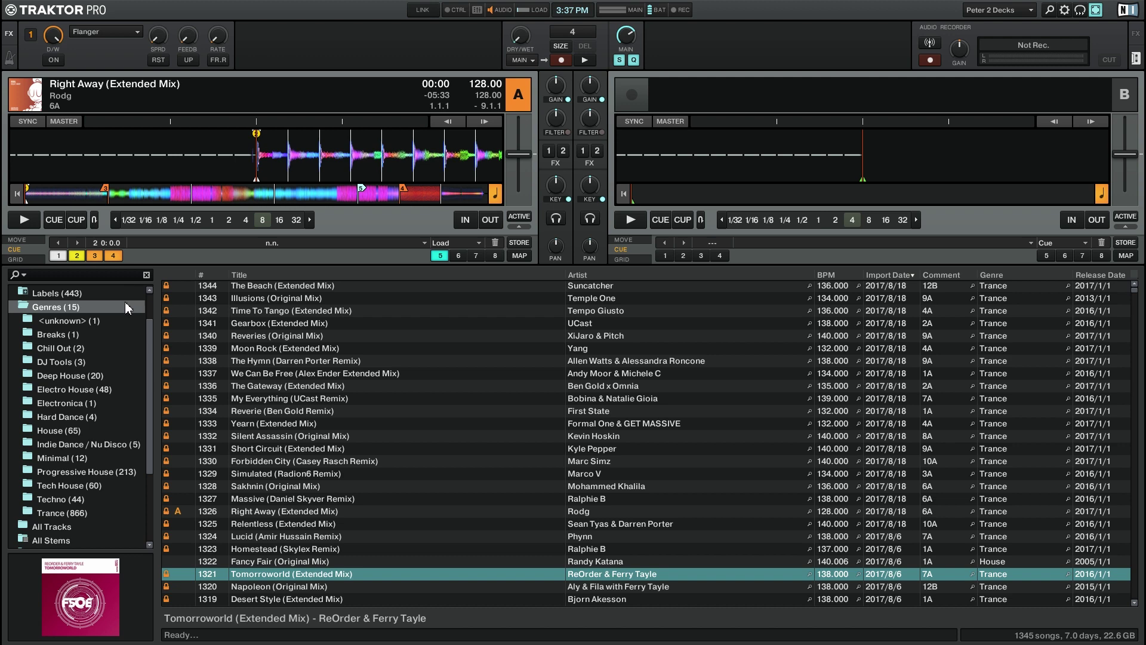
- List the 20 Deep House tracks, sort by Artist, then by BPM ascending from 119 to 126
{"action": "left_click", "coordinate": [75, 383]}
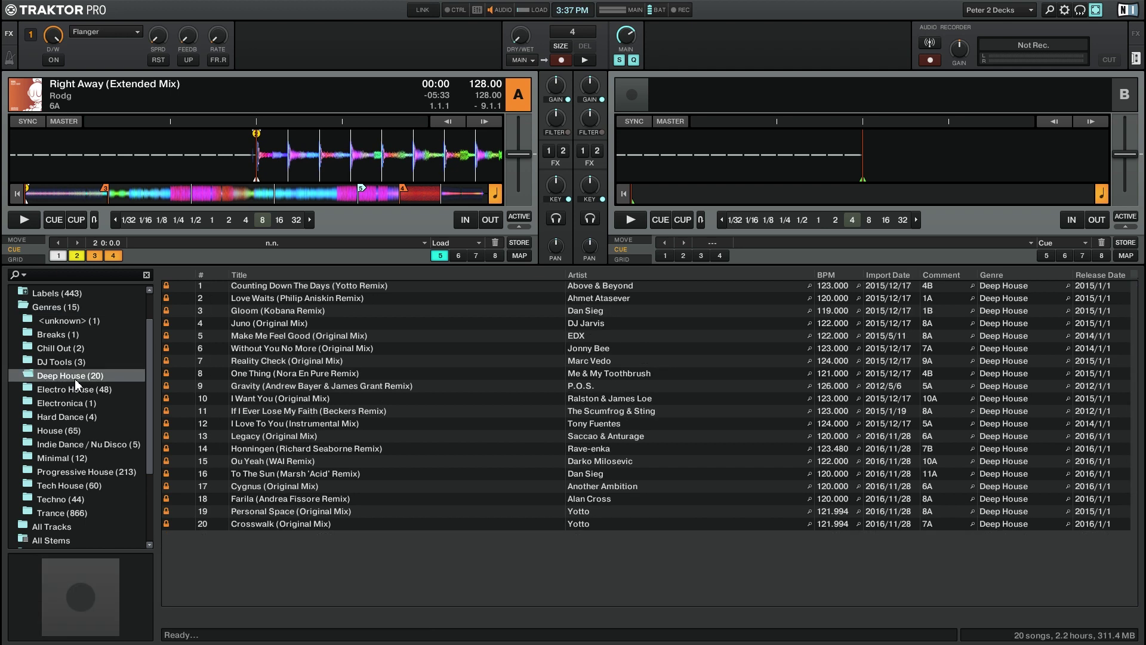
{"action": "left_click", "coordinate": [615, 273]}
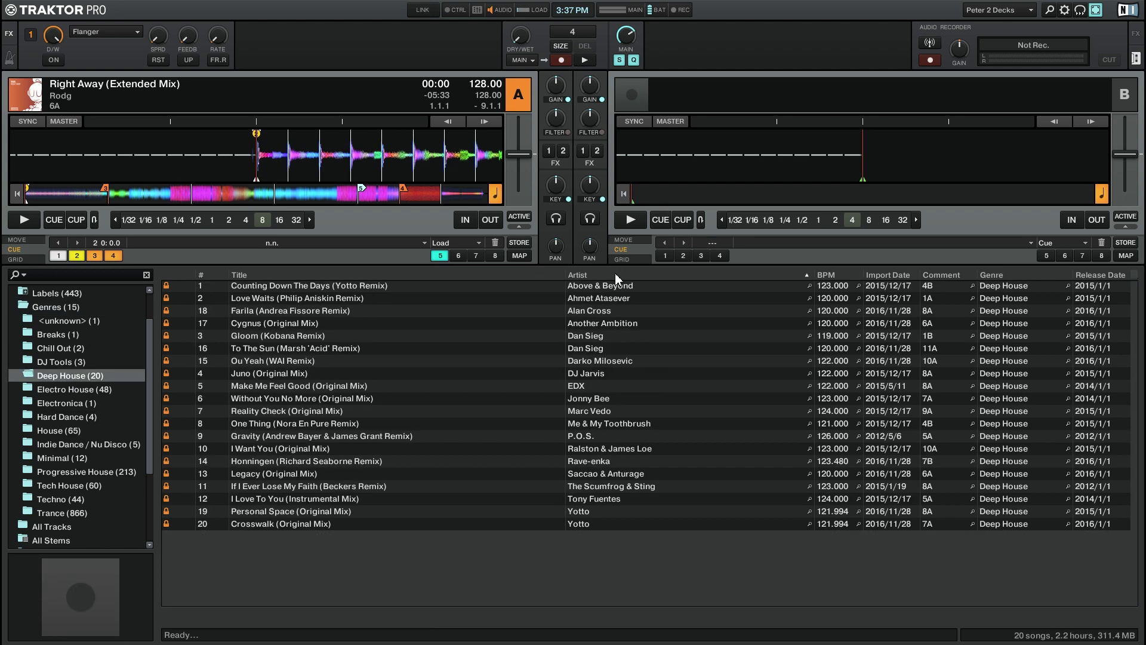
{"action": "left_click", "coordinate": [827, 275]}
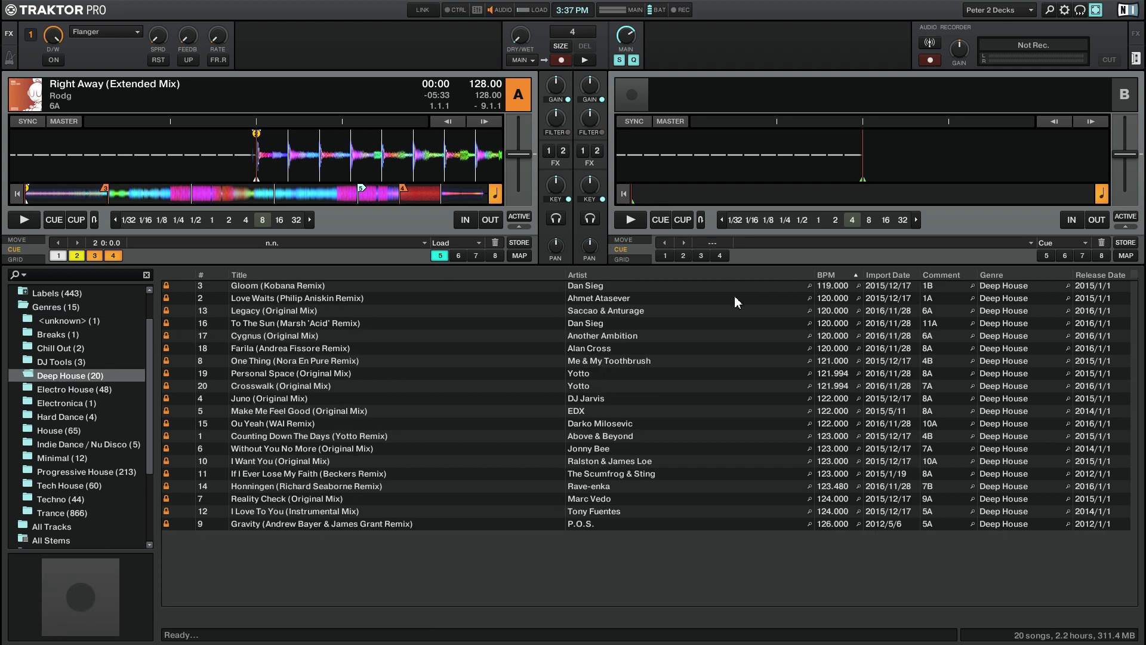